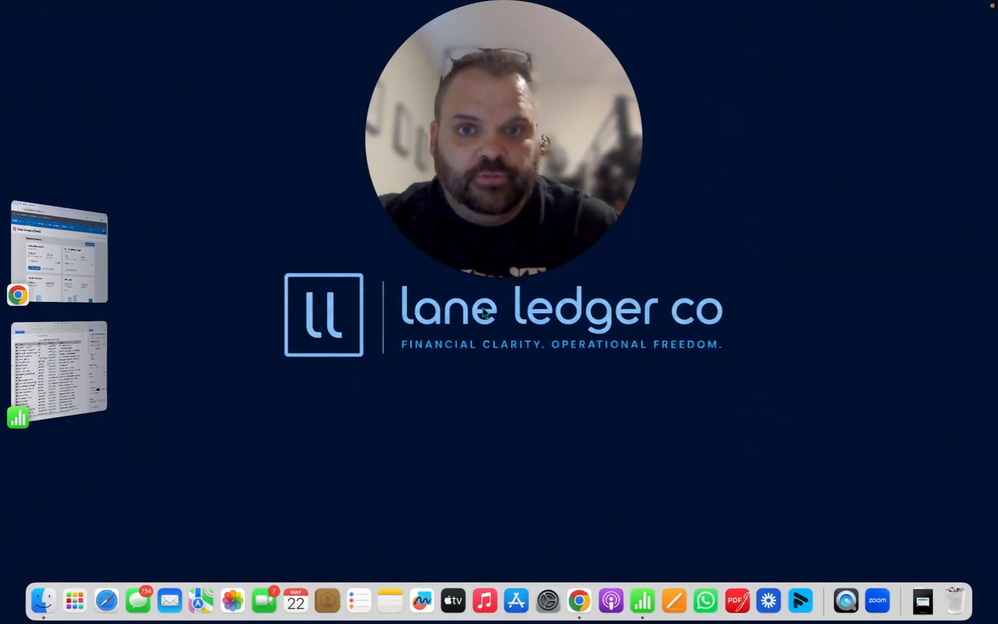
Step: Switch to Google Chrome, enlarge the Xero demo company window, and open its chart of accounts
click(486, 277)
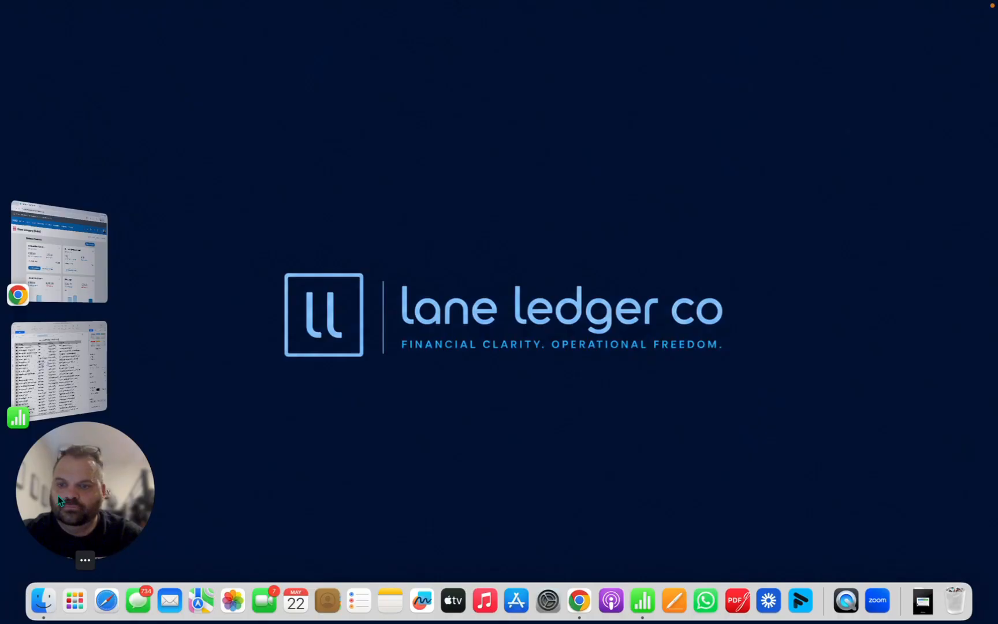
click(575, 603)
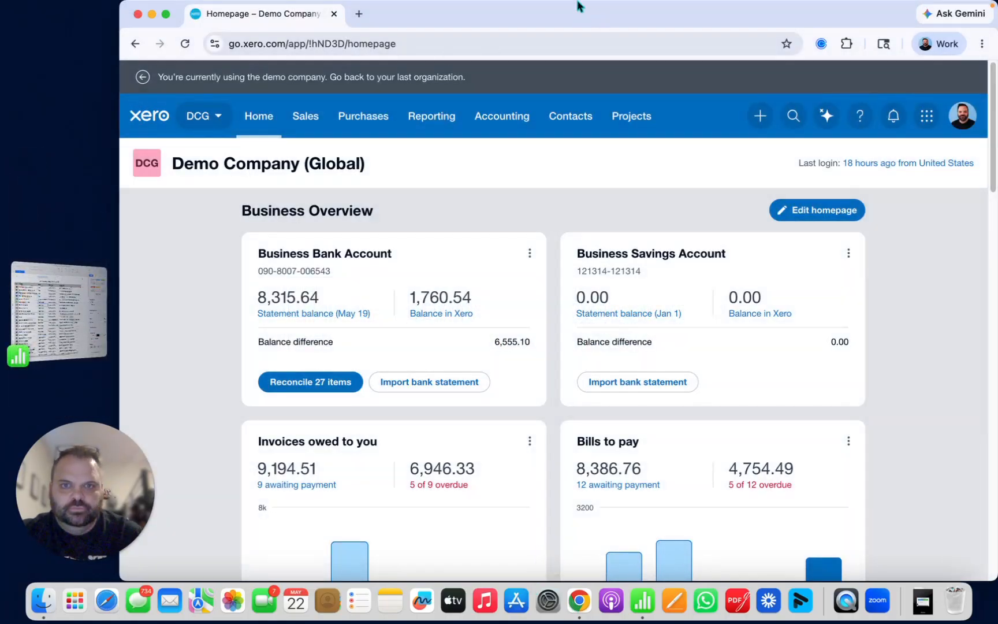
double_click(575, 19)
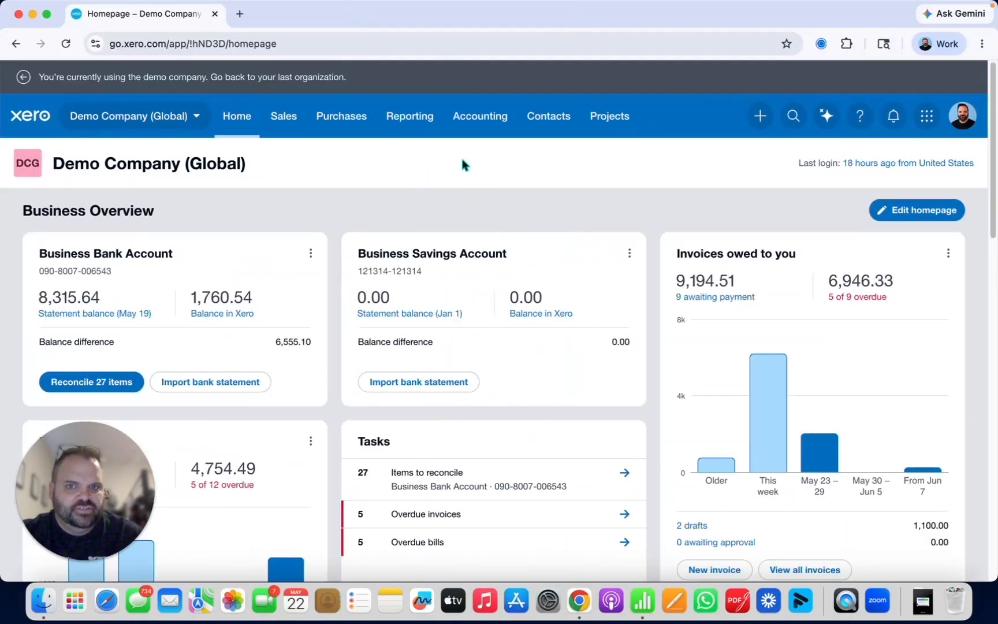
click(475, 120)
click(510, 283)
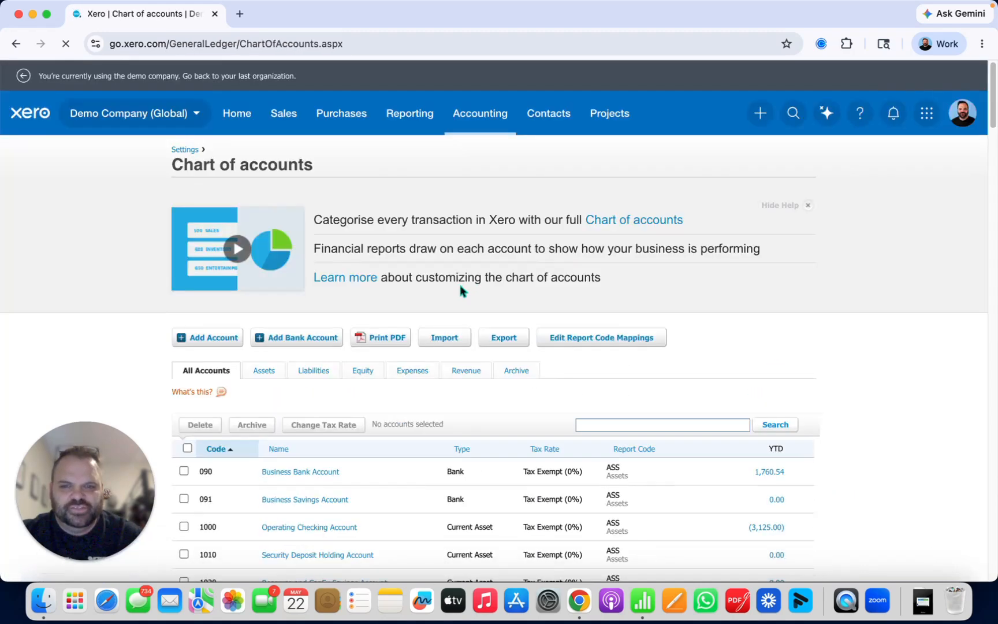
scroll(508, 403, down, 10)
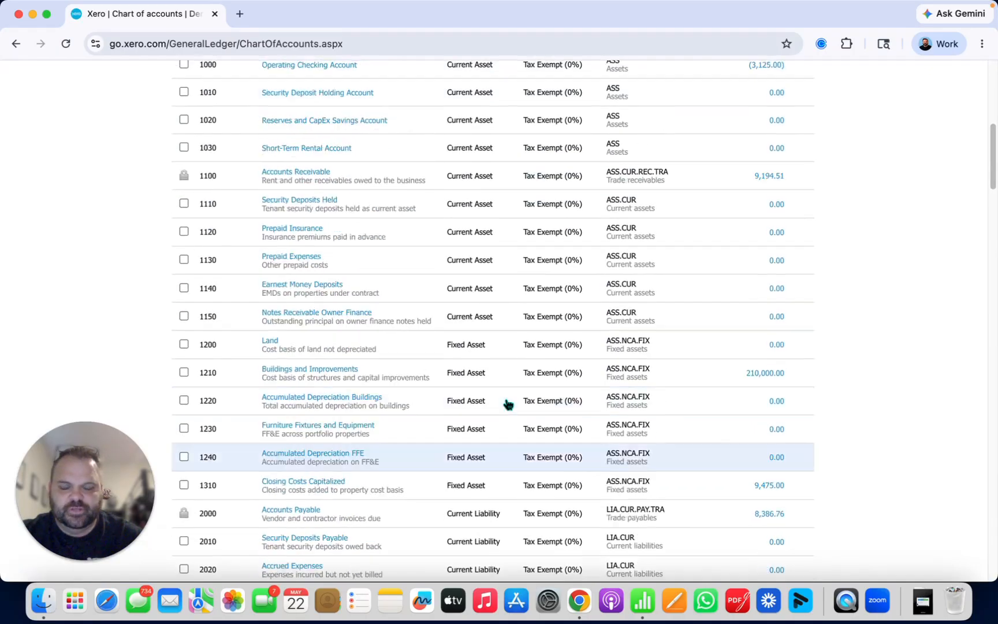
scroll(508, 403, up, 10)
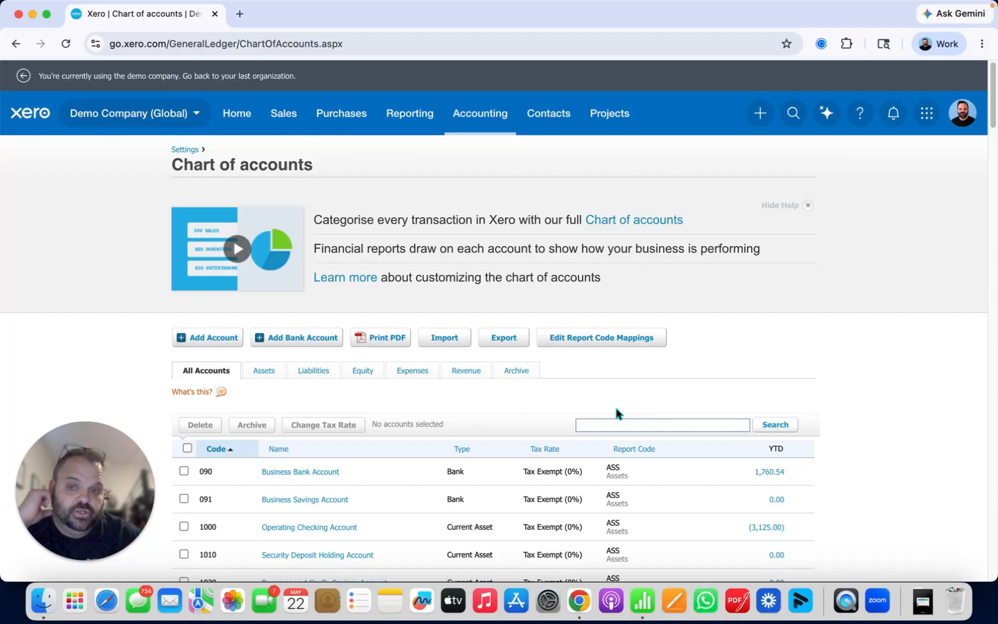
Step: Start a chart of accounts import and upload LaneLedgerCo_Xero_COA_Import (1).csv from the Downloads folder
click(445, 338)
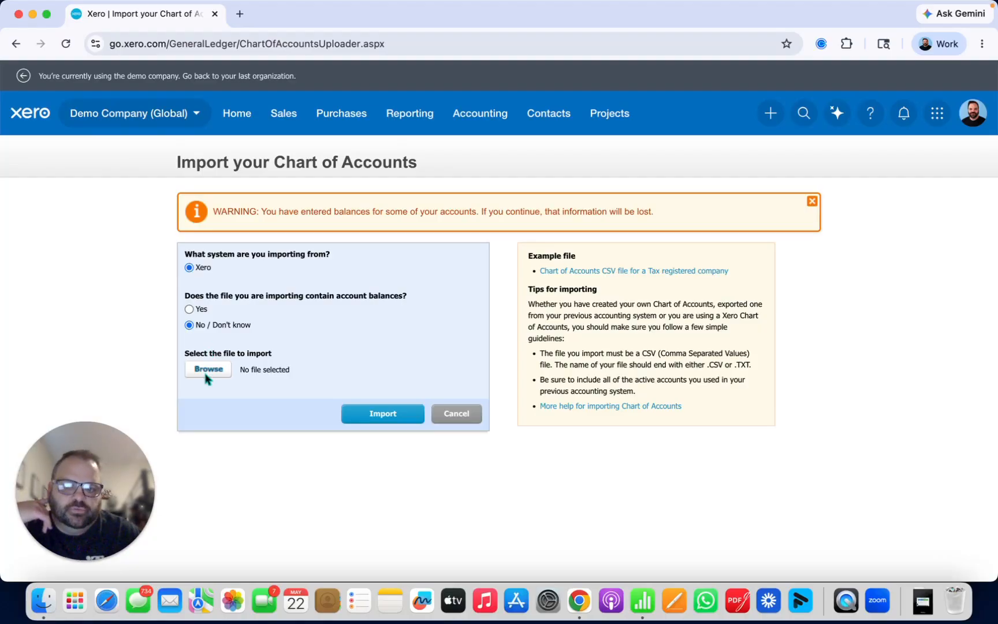
click(207, 374)
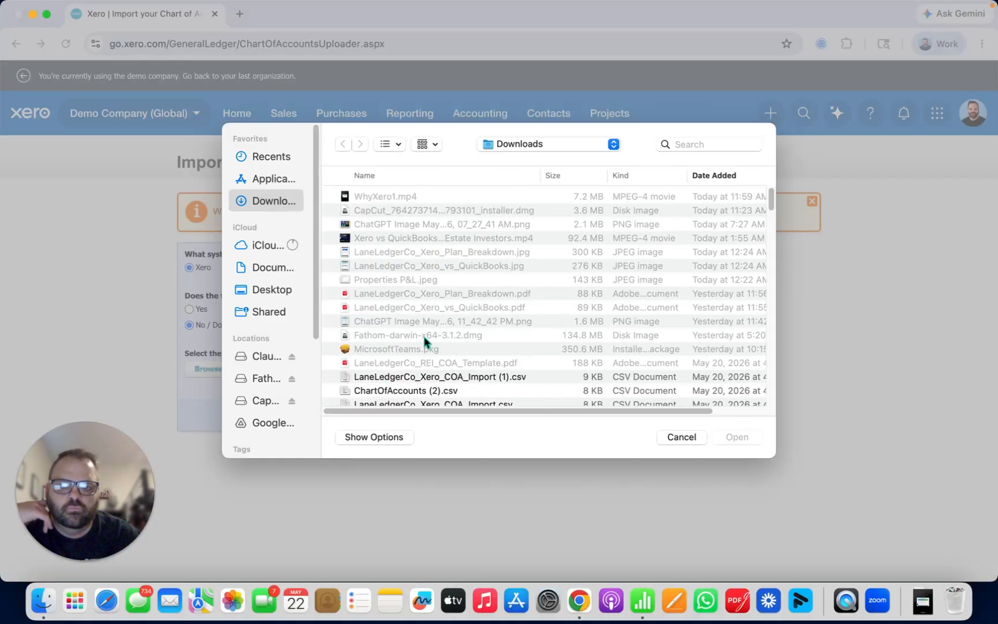
scroll(439, 280, down, 10)
scroll(465, 286, up, 3)
click(456, 224)
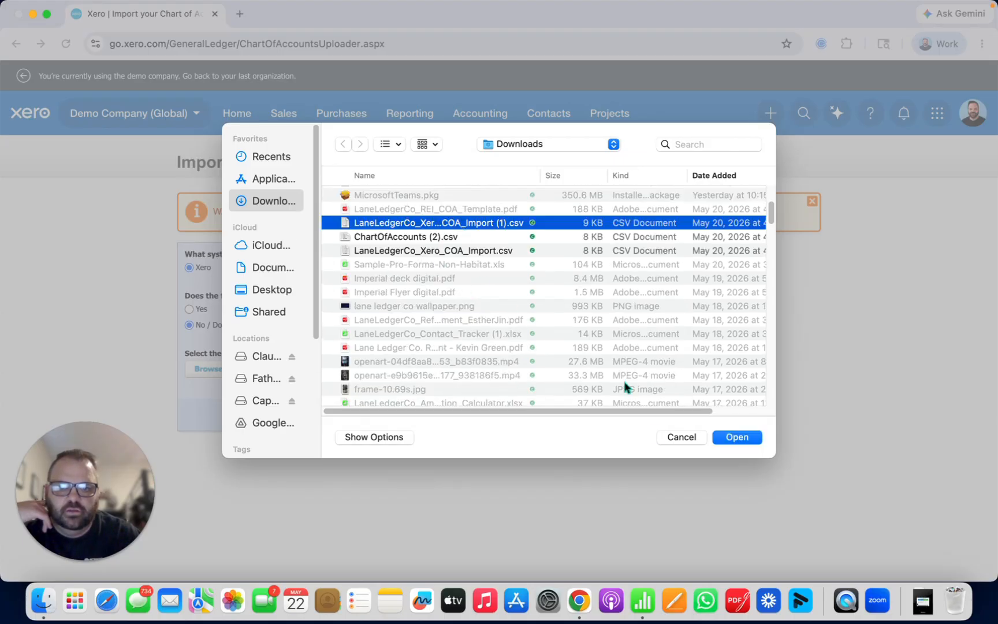
click(750, 440)
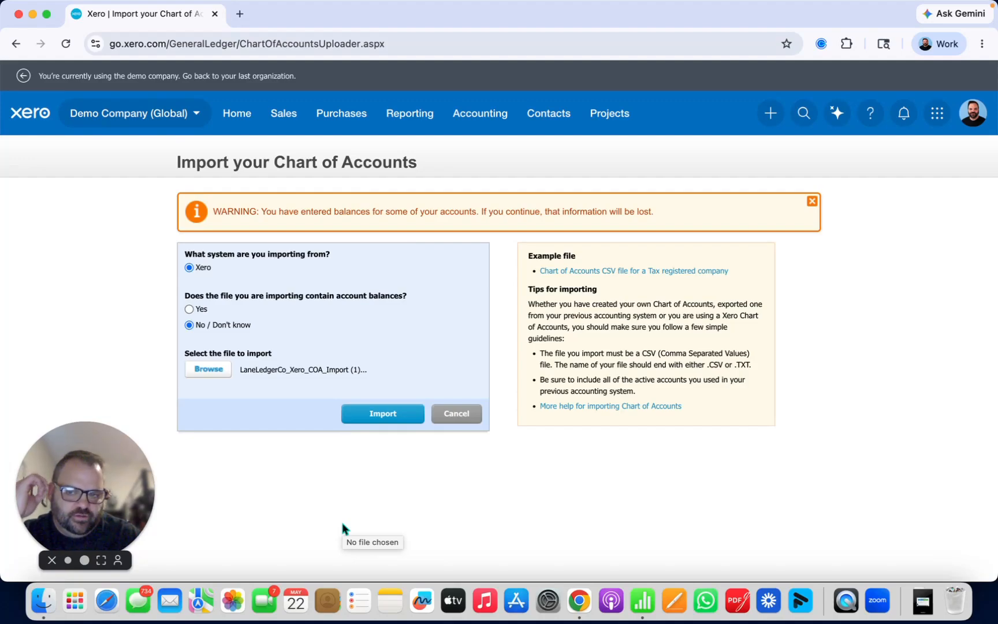
click(375, 413)
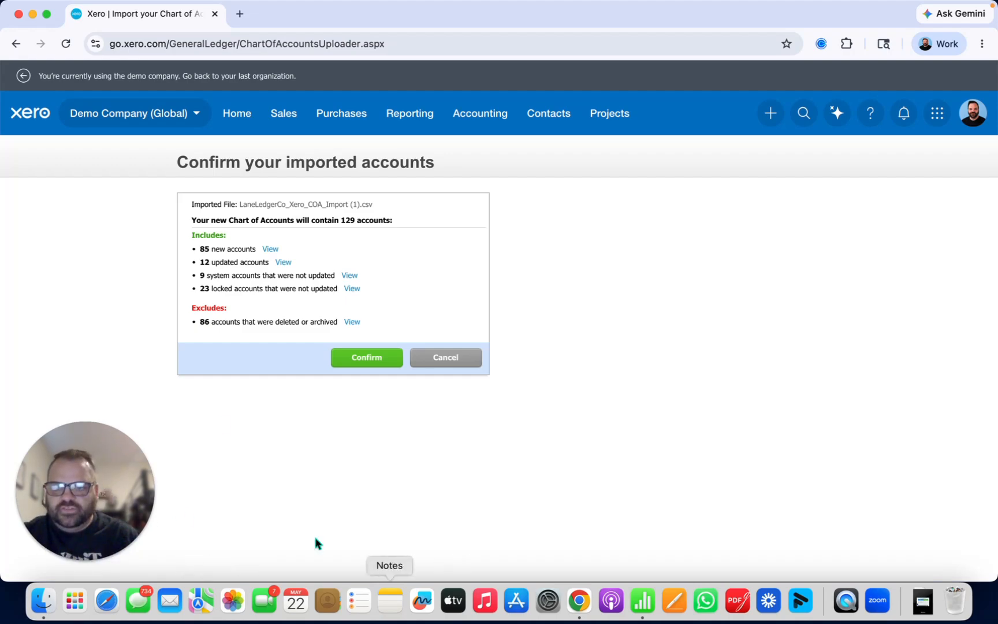
Step: Minimize the browser, switch to the LaneLedgerCo_Xero_COA_Import (1) spreadsheet in Numbers, and enlarge its window
click(32, 14)
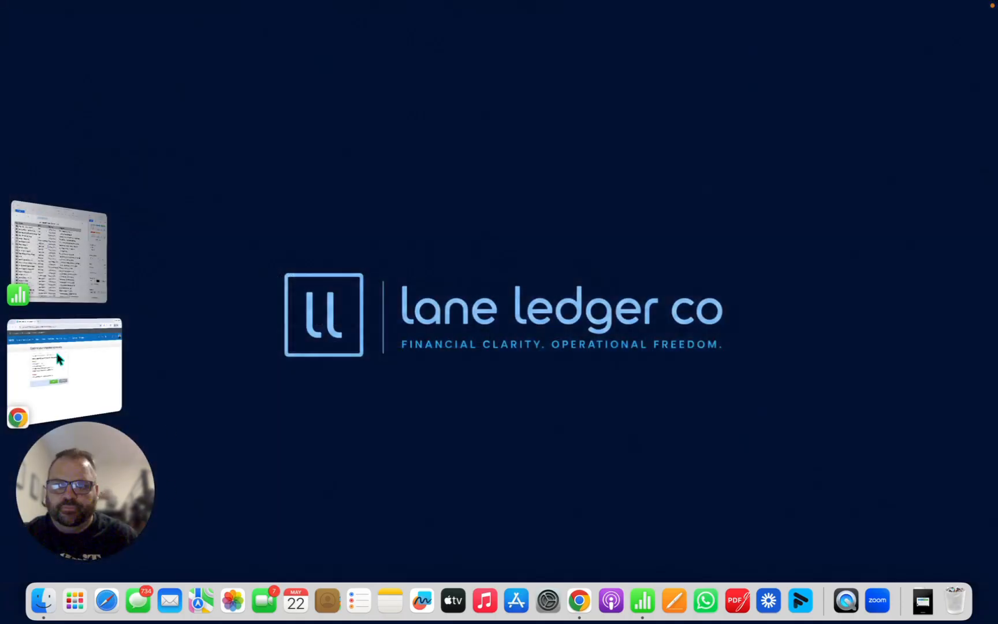
click(53, 278)
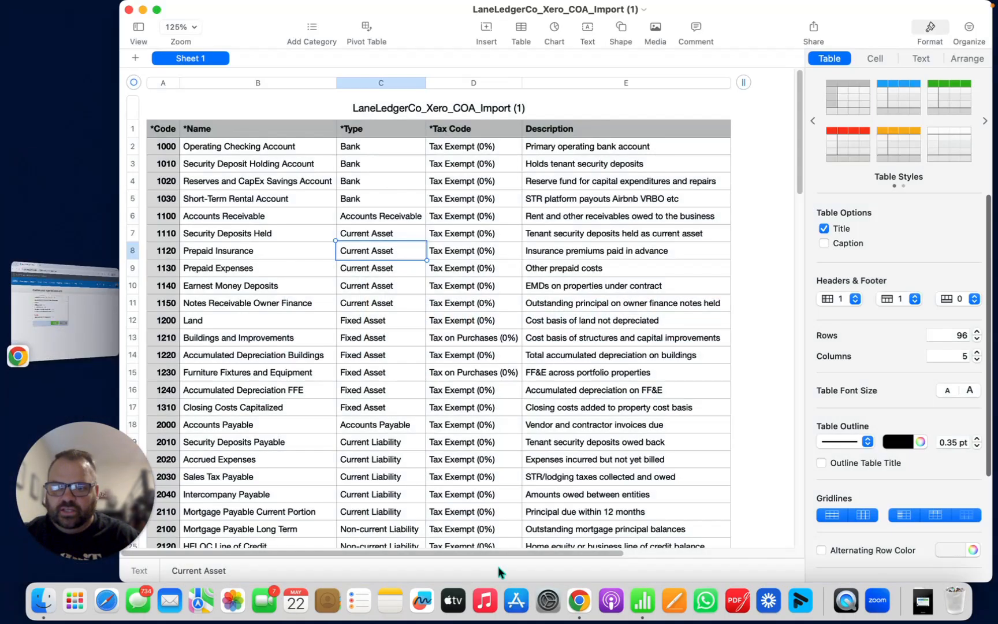
double_click(254, 33)
click(173, 203)
click(100, 151)
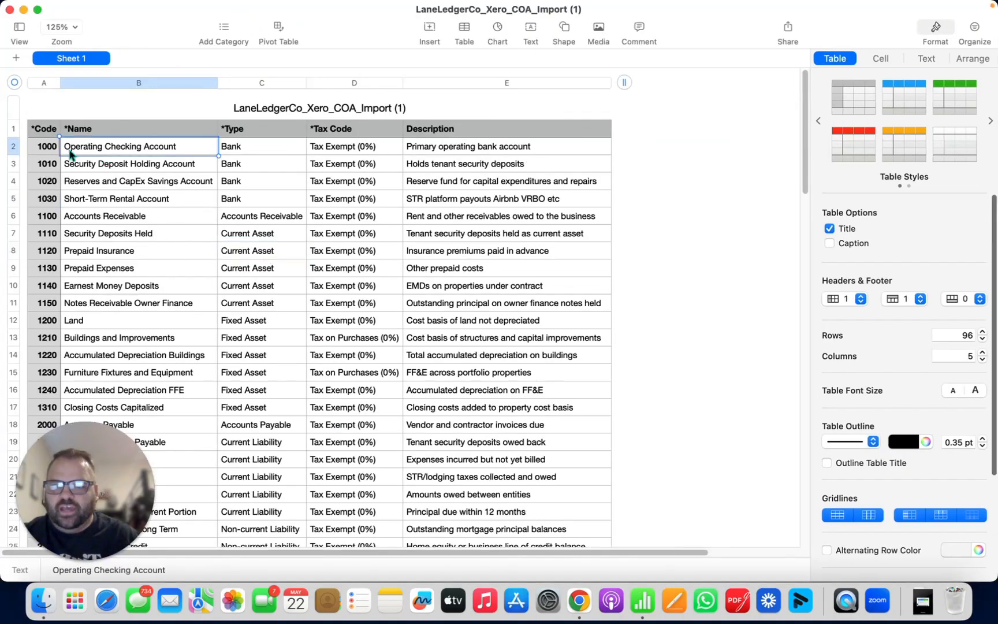
key(super+Tab)
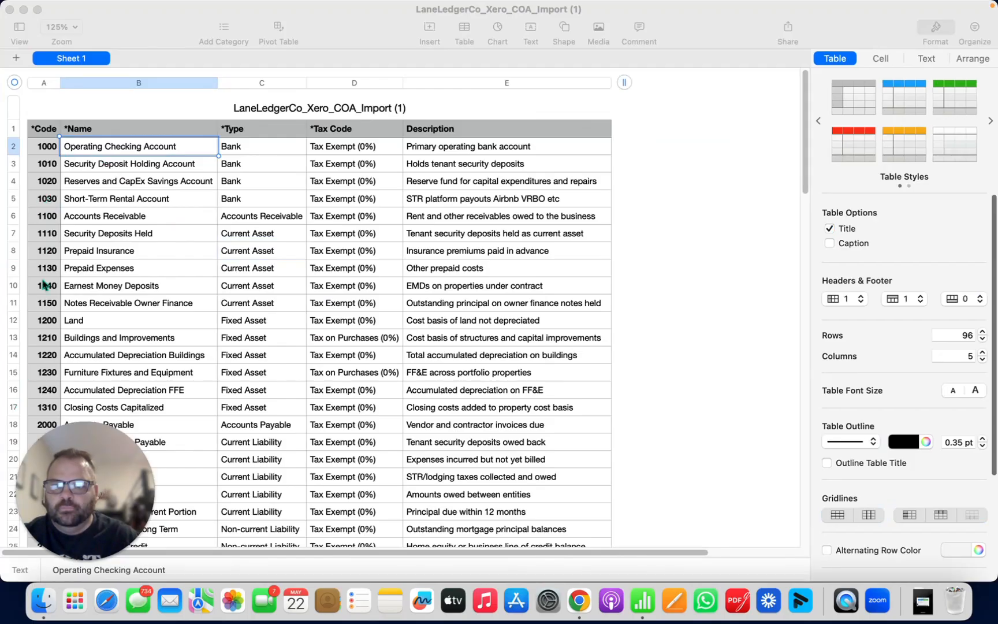
mouse_move(1, 526)
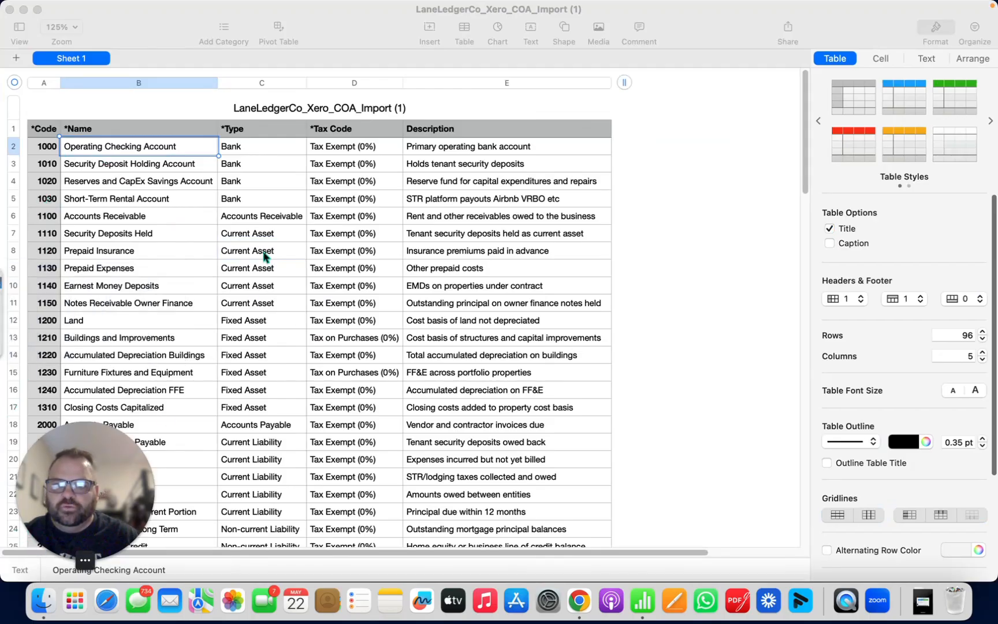
Step: Review the code, name and type of the Operating Checking Account and the types of the asset accounts below it
click(35, 155)
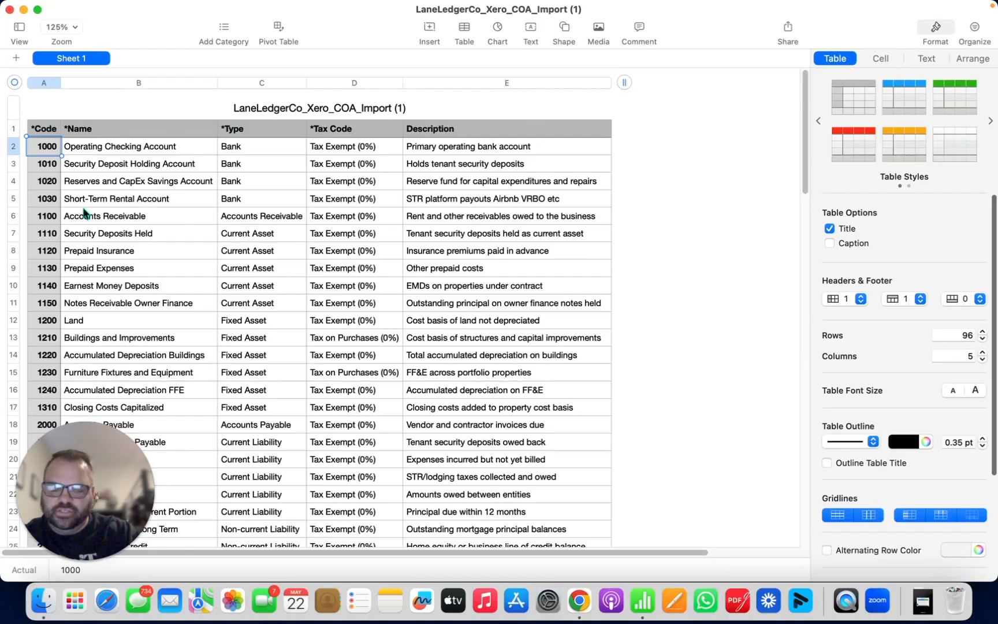
key(Tab)
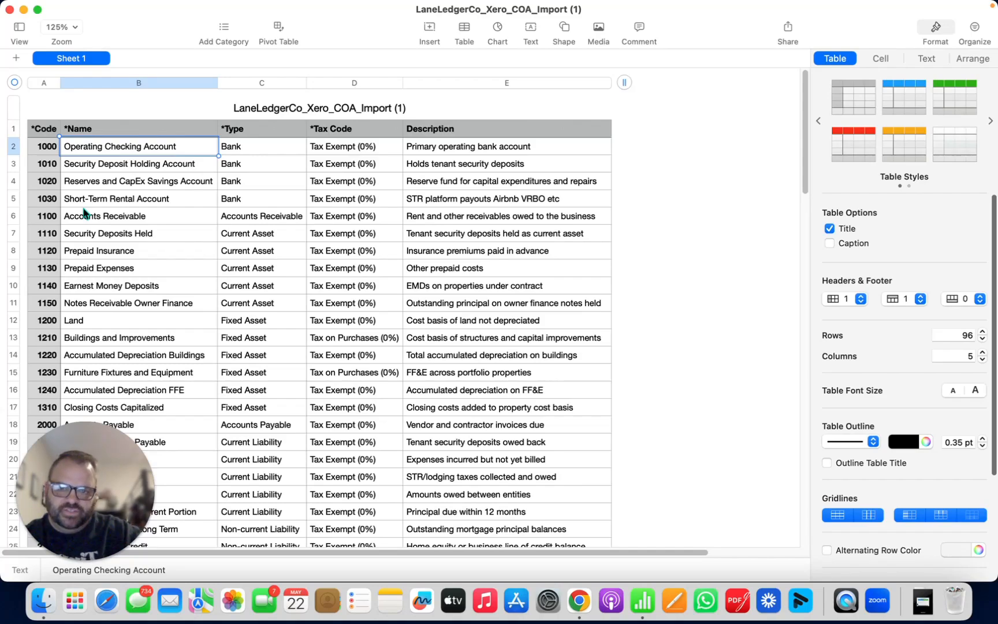
key(Tab)
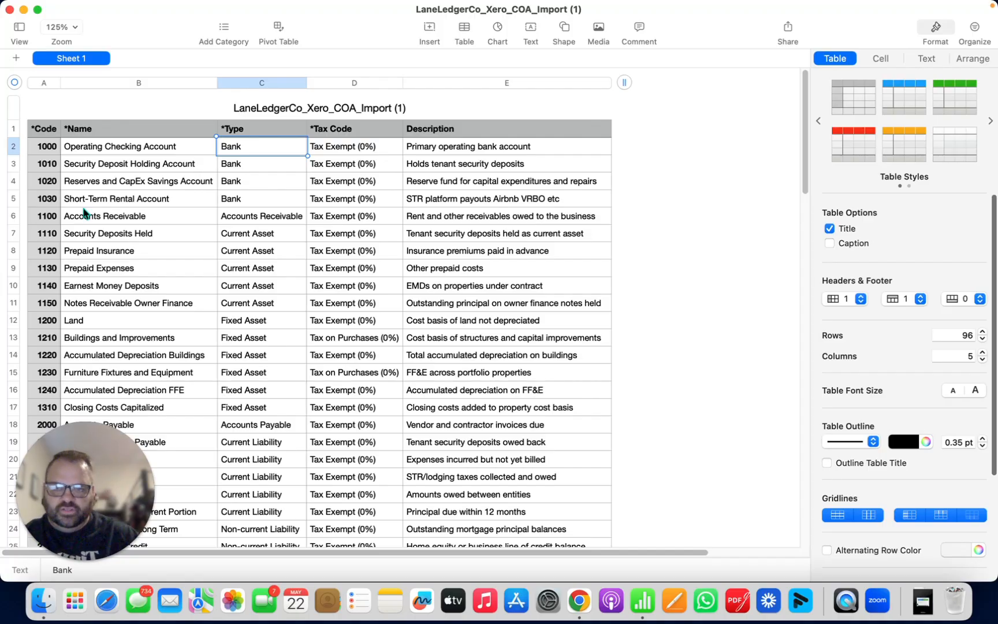
key(Down)
key(Down)
key(Down)
key(Down)
key(Down)
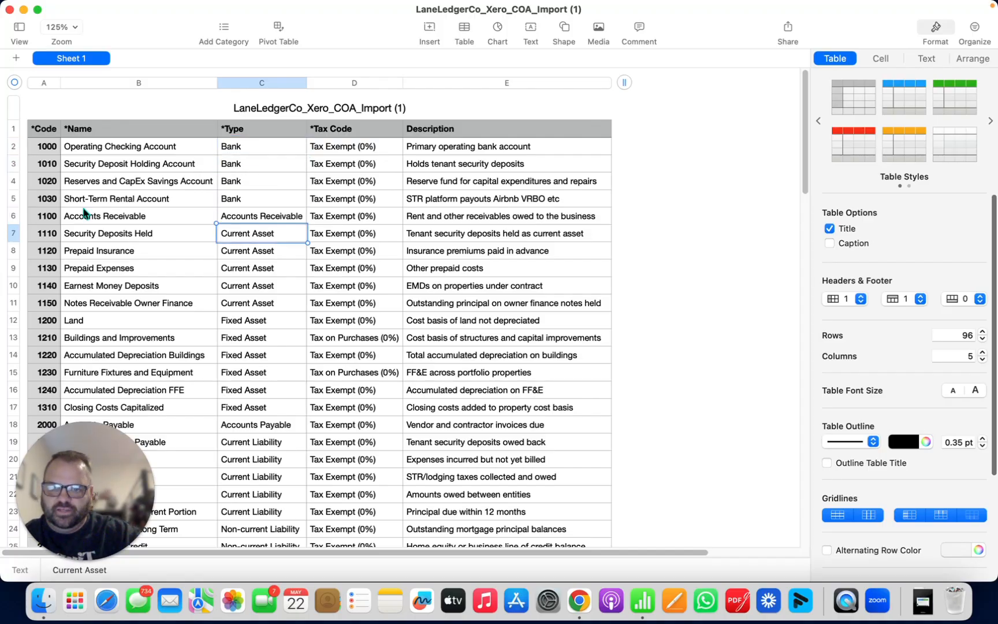
key(Down)
key(Down)
key(Down)
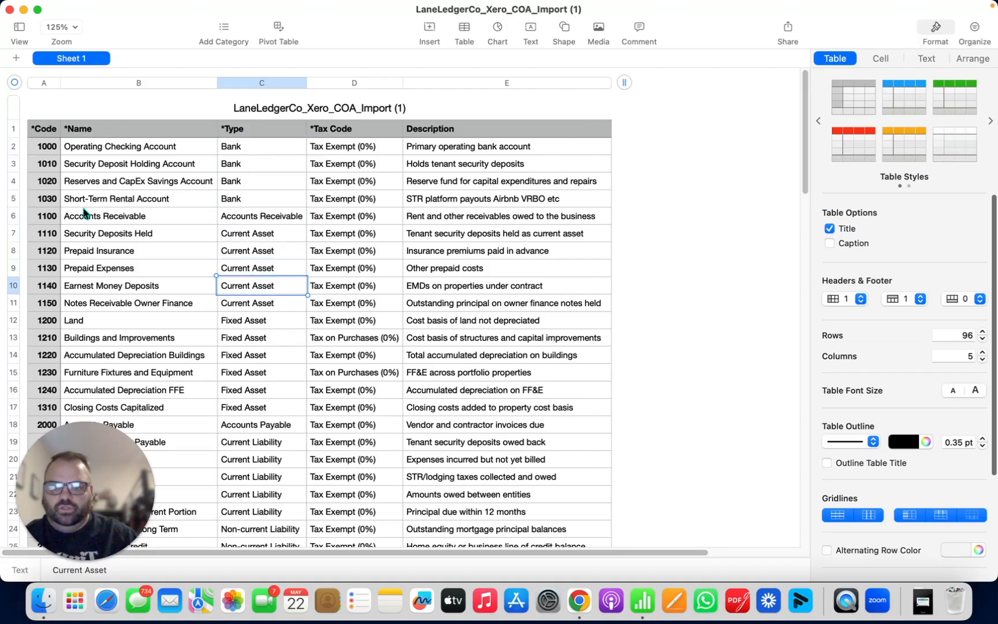
Step: Compare the Fixed Asset, Accounts Payable and Current Liability entries in the Type column
click(237, 323)
scroll(260, 358, down, 1)
click(279, 393)
click(253, 428)
scroll(242, 329, up, 1)
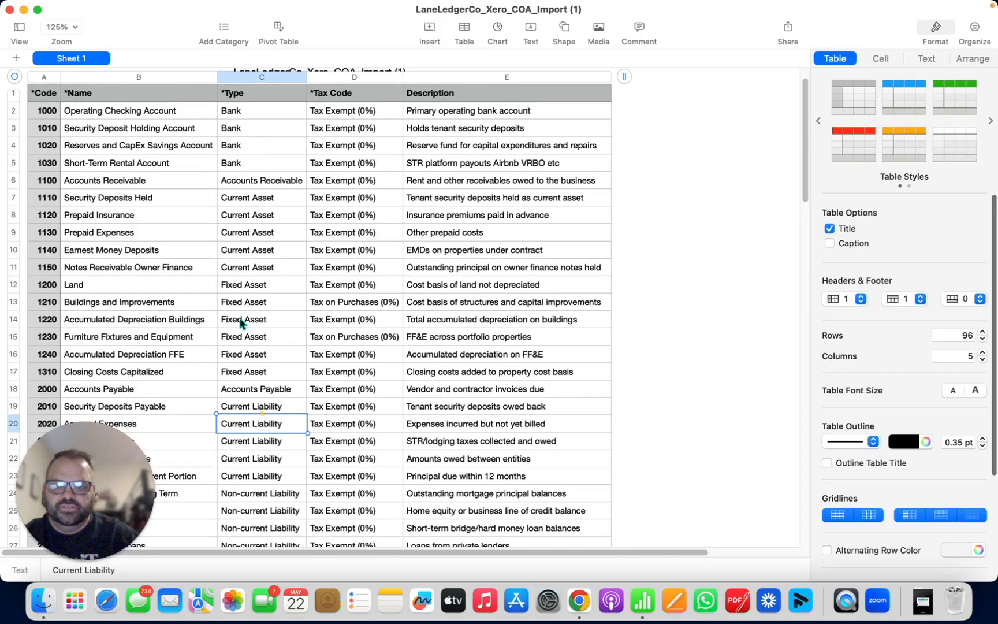
scroll(240, 323, down, 3)
scroll(241, 324, up, 5)
click(267, 274)
click(261, 317)
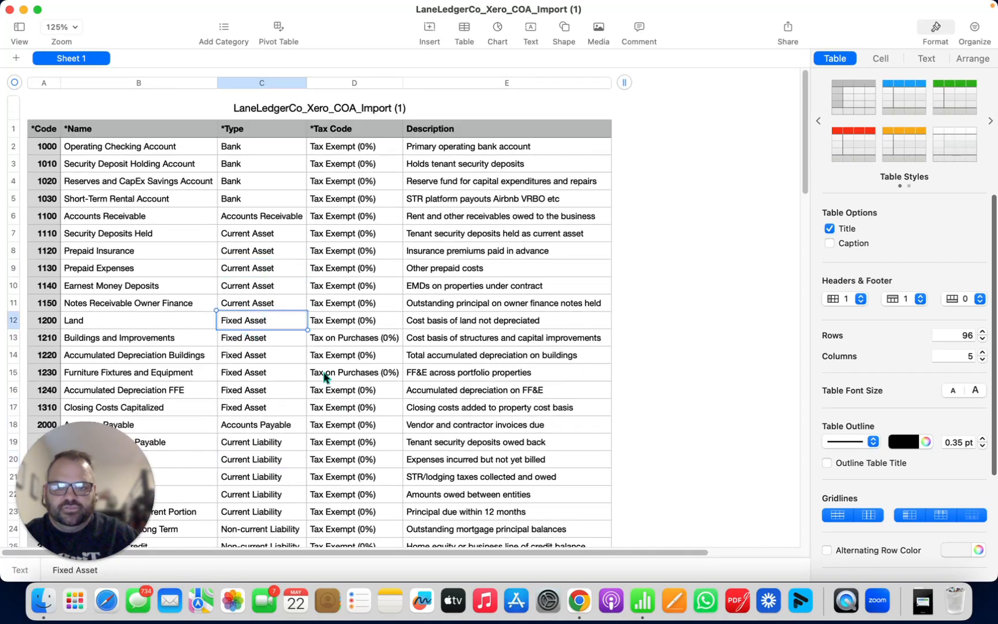
Step: Examine the Tax Code column across the asset, liability, equity and revenue accounts
click(353, 165)
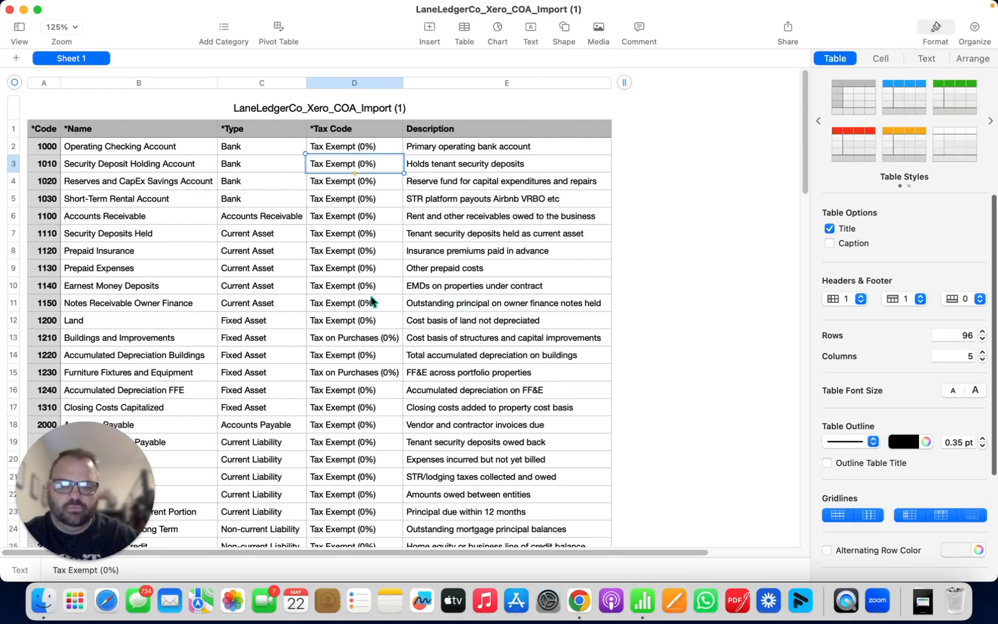
scroll(372, 301, down, 5)
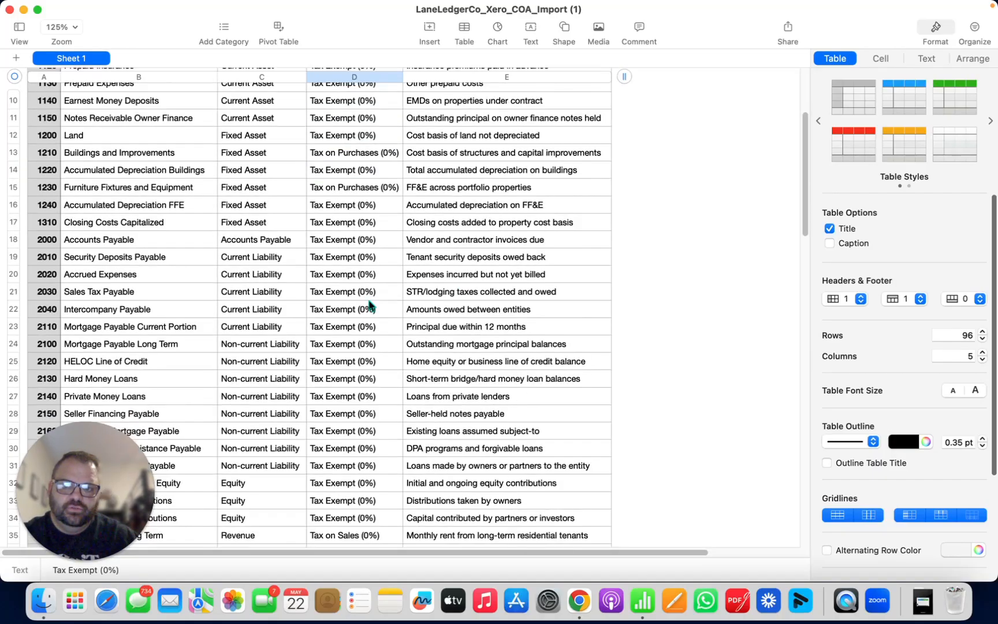
scroll(369, 304, up, 5)
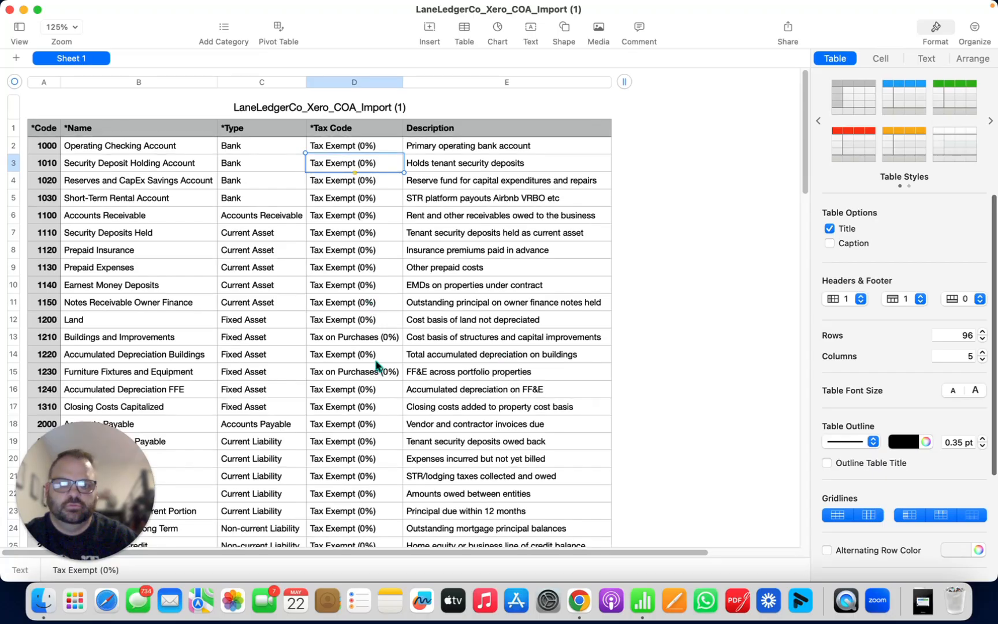
Step: Read the account descriptions, matching Short-Term Rental Account and Earnest Money Deposits with their explanations
click(479, 251)
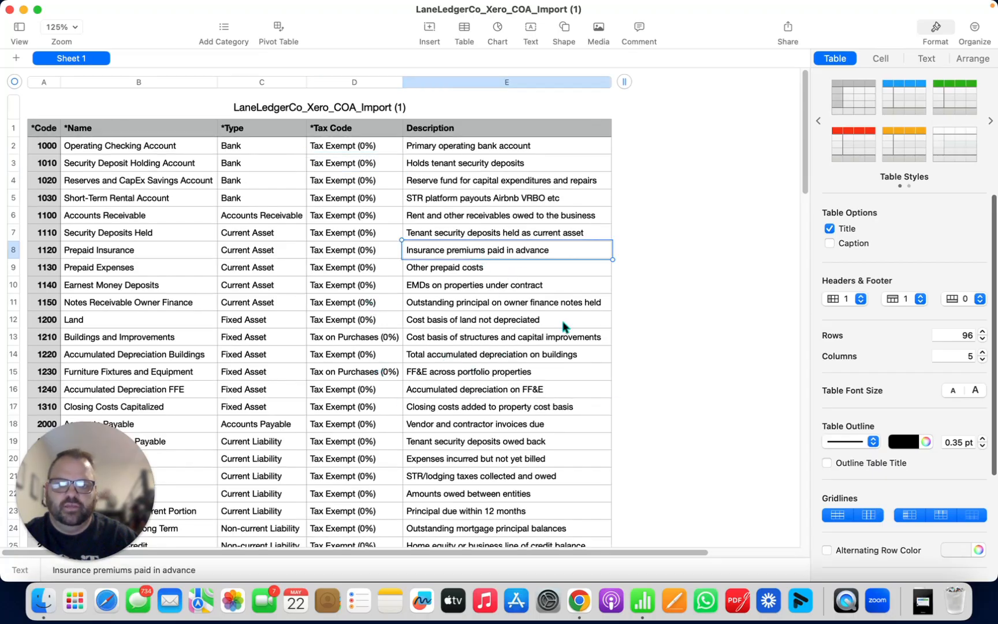
click(470, 149)
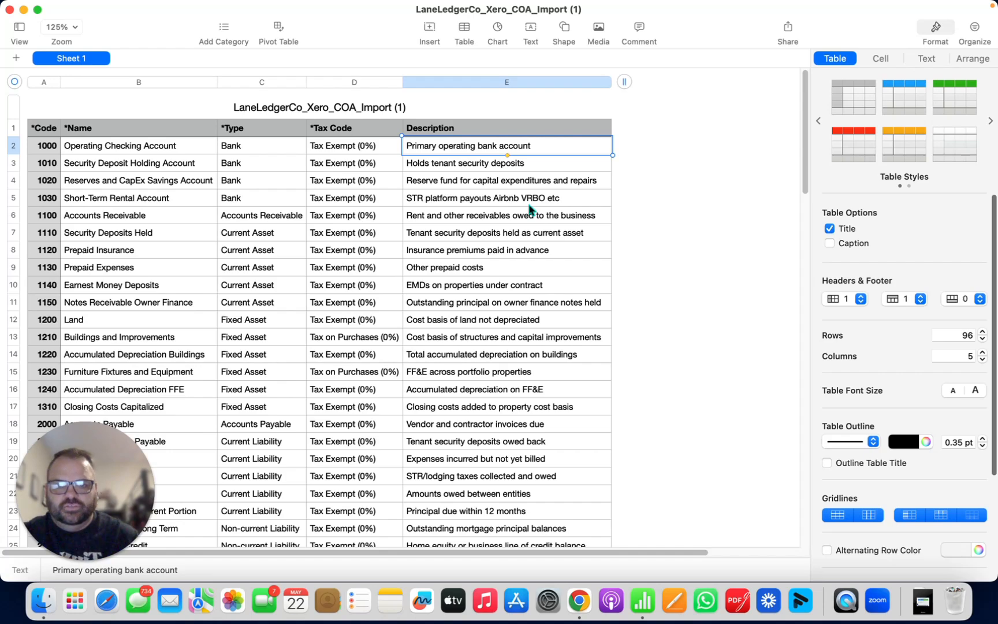
click(516, 322)
click(143, 205)
click(509, 200)
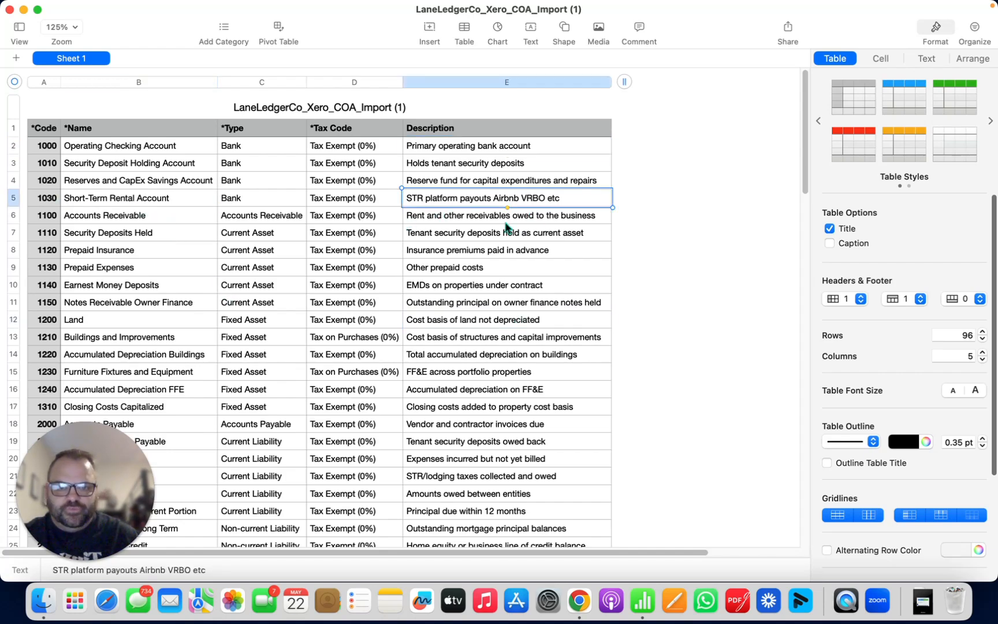
scroll(327, 312, down, 1)
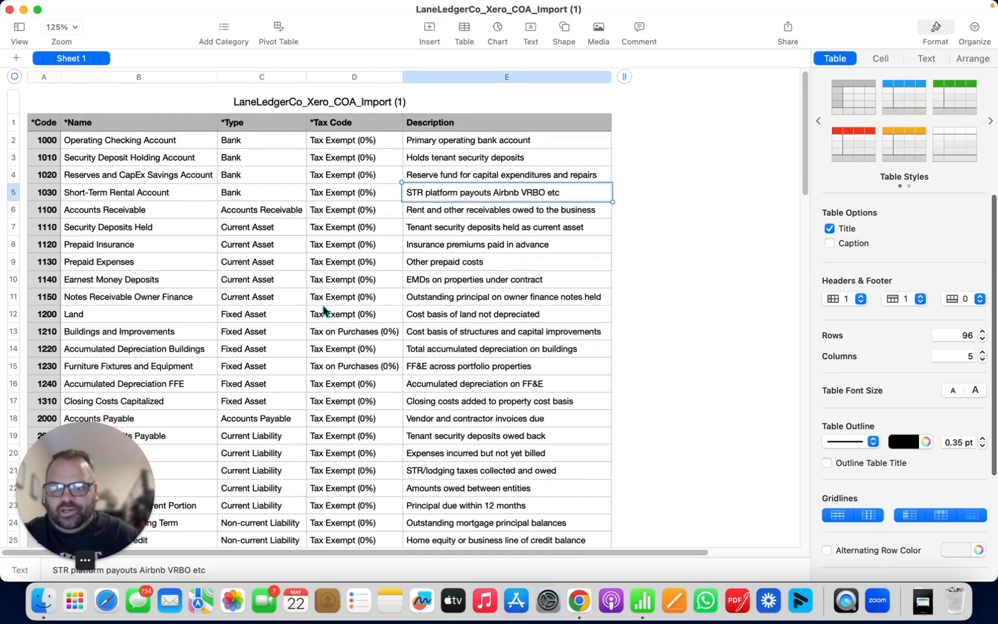
click(131, 284)
click(528, 284)
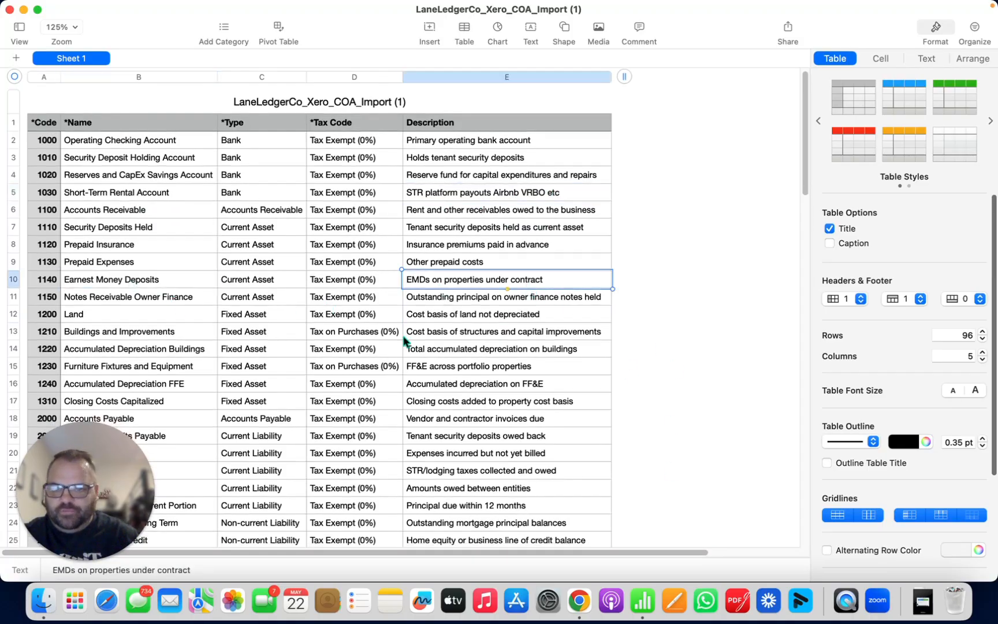
scroll(312, 318, down, 5)
scroll(380, 308, down, 2)
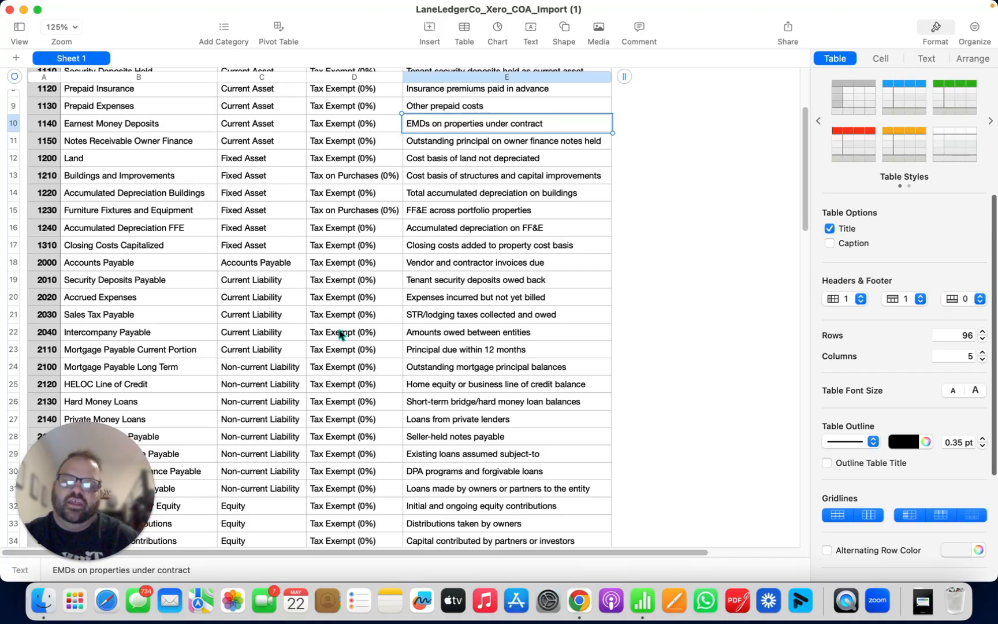
Step: Switch back to Xero in Chrome and look through the accounts listed in the chart of accounts
key(super+Tab)
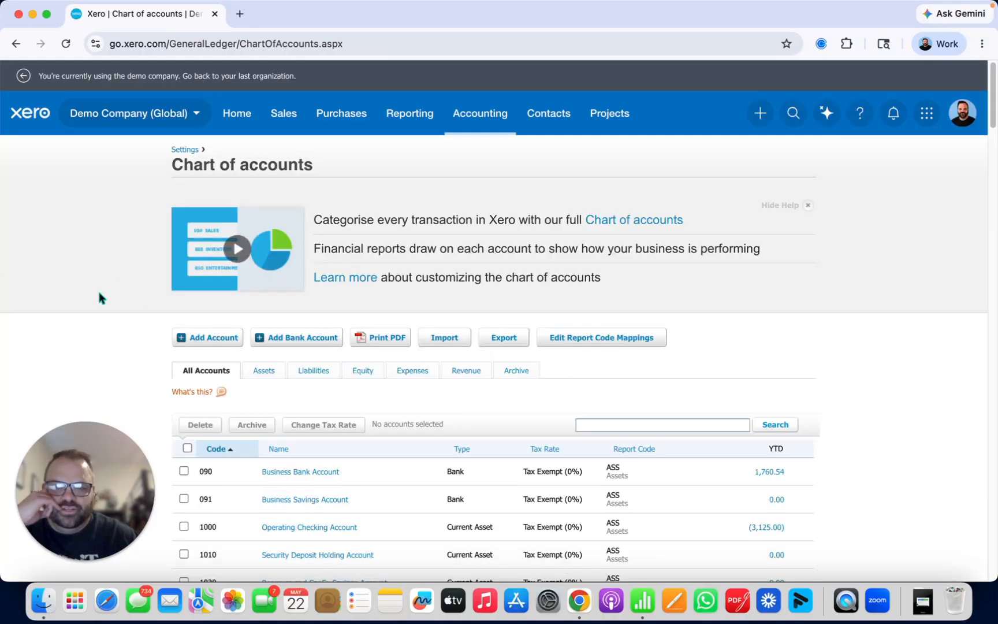
scroll(100, 296, down, 2)
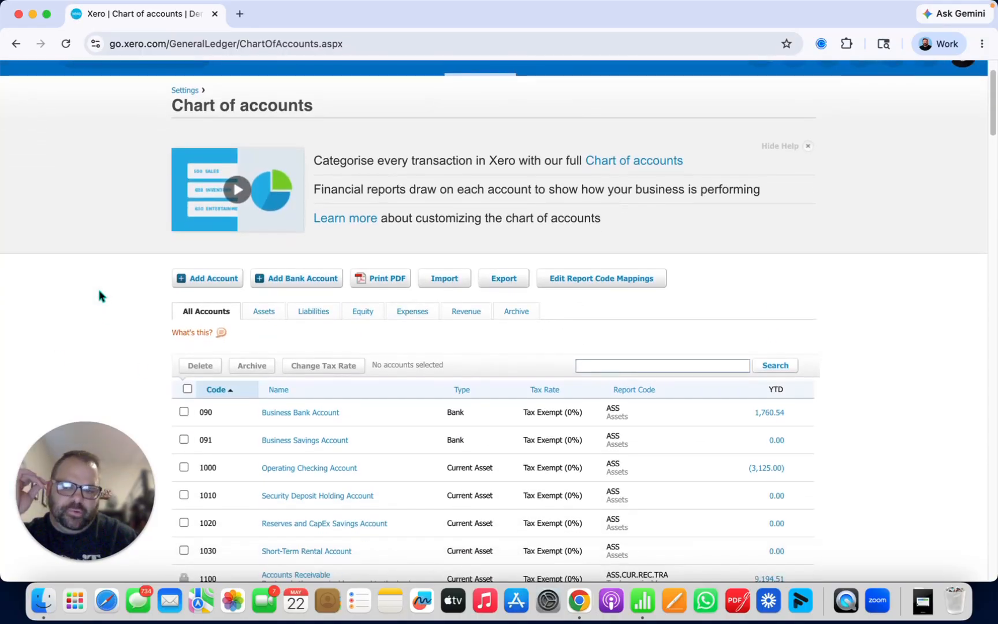
scroll(99, 296, down, 10)
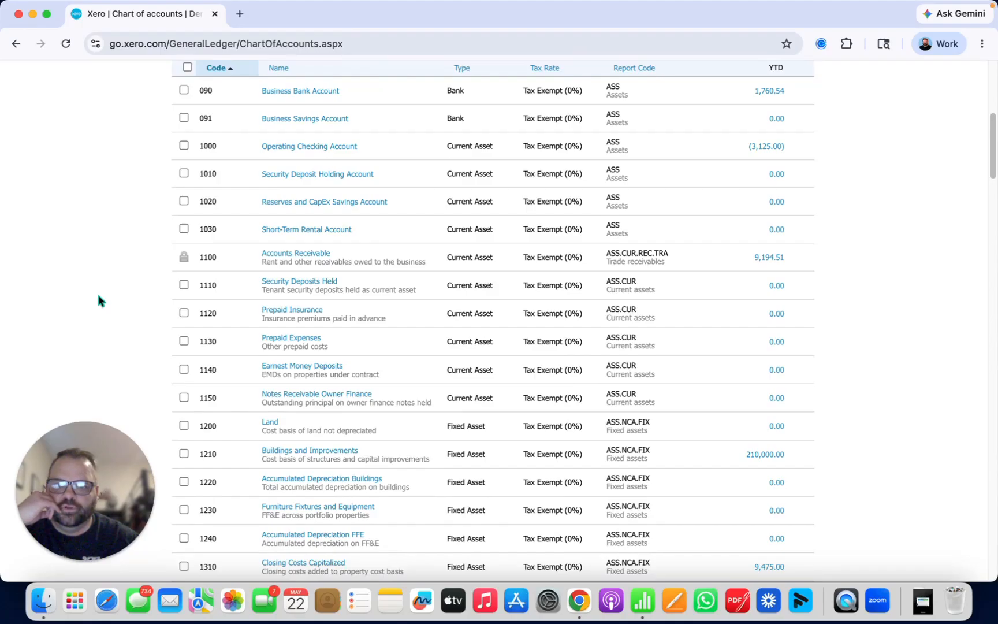
Step: Examine the account codes and names of the asset accounts, opening and closing the Operating Checking Account's details
scroll(98, 301, up, 12)
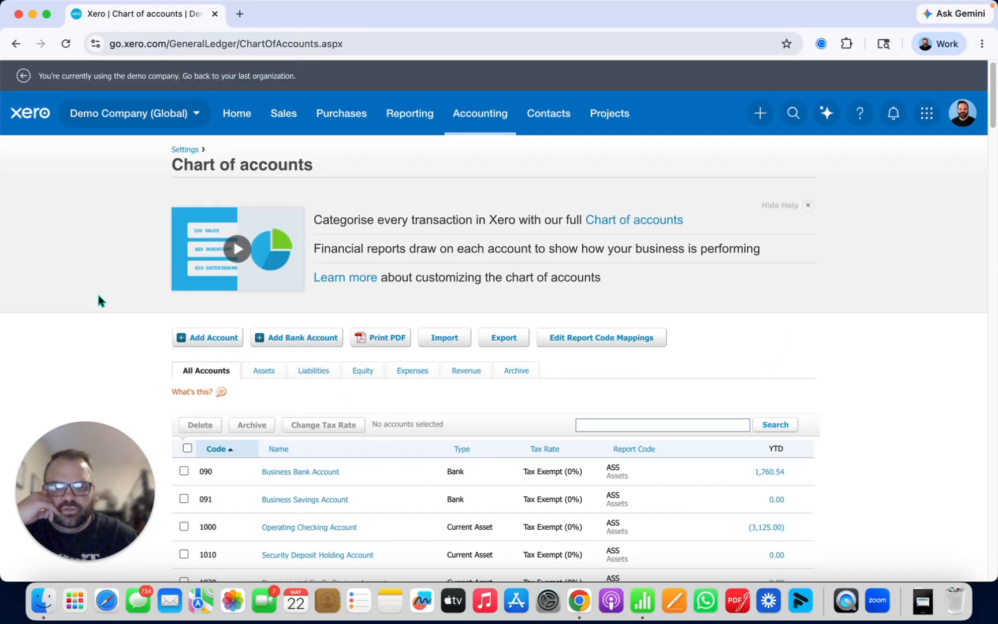
scroll(98, 301, down, 10)
scroll(98, 301, down, 3)
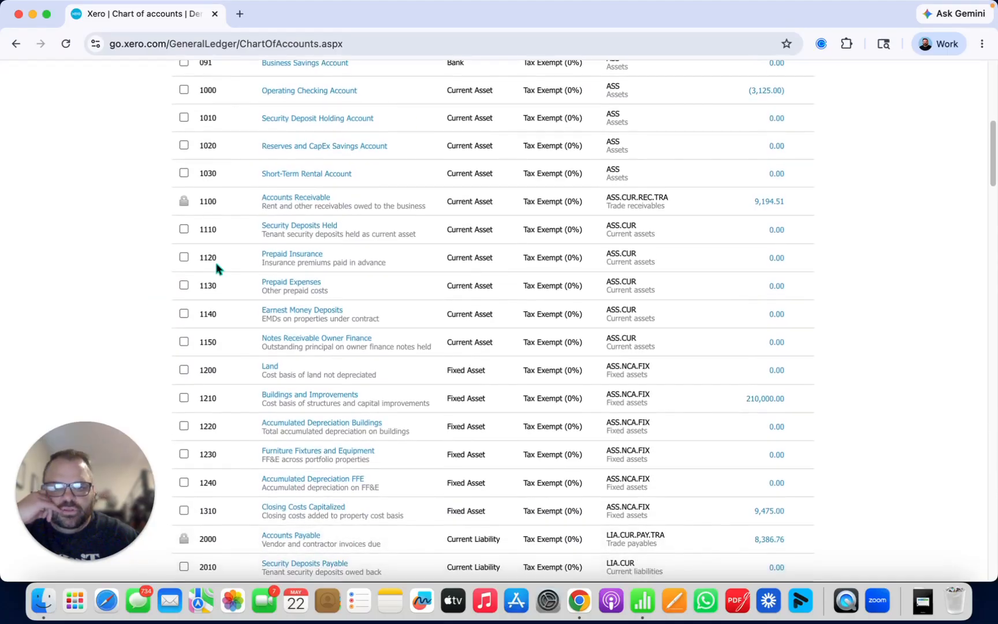
scroll(268, 178, up, 5)
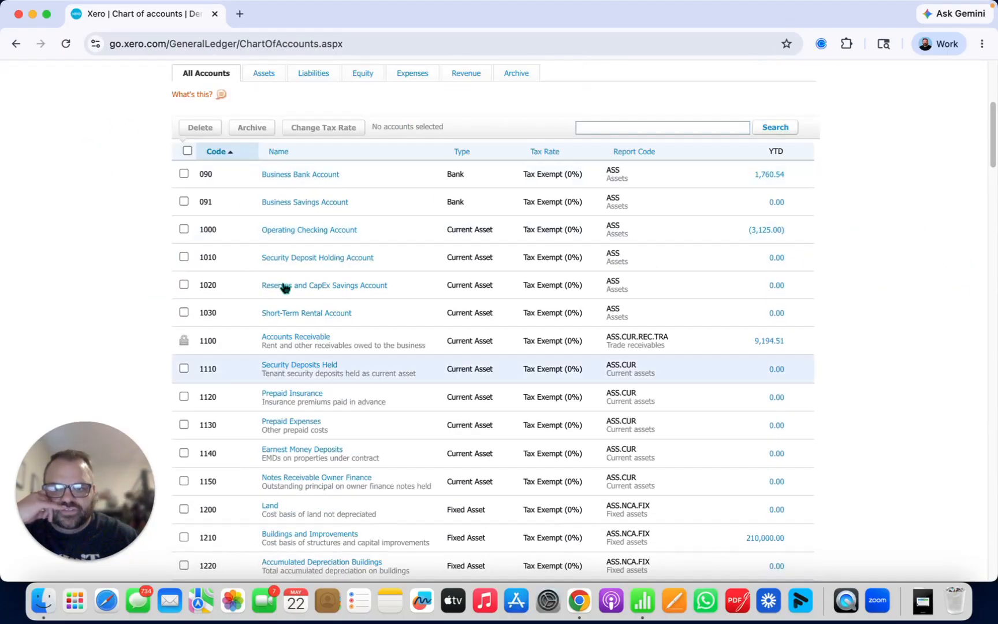
scroll(116, 292, down, 4)
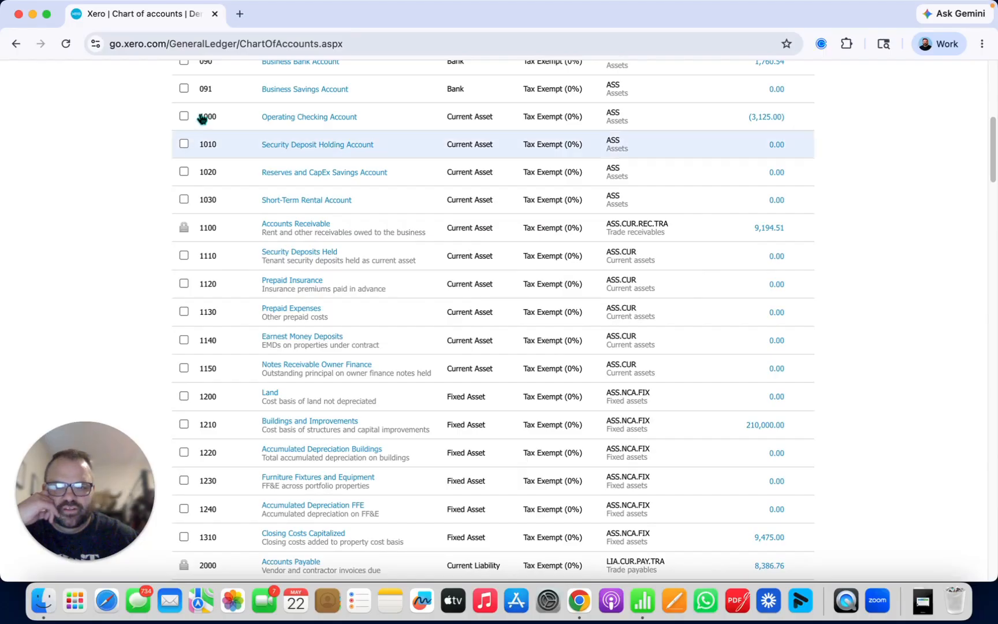
drag(201, 119, 223, 125)
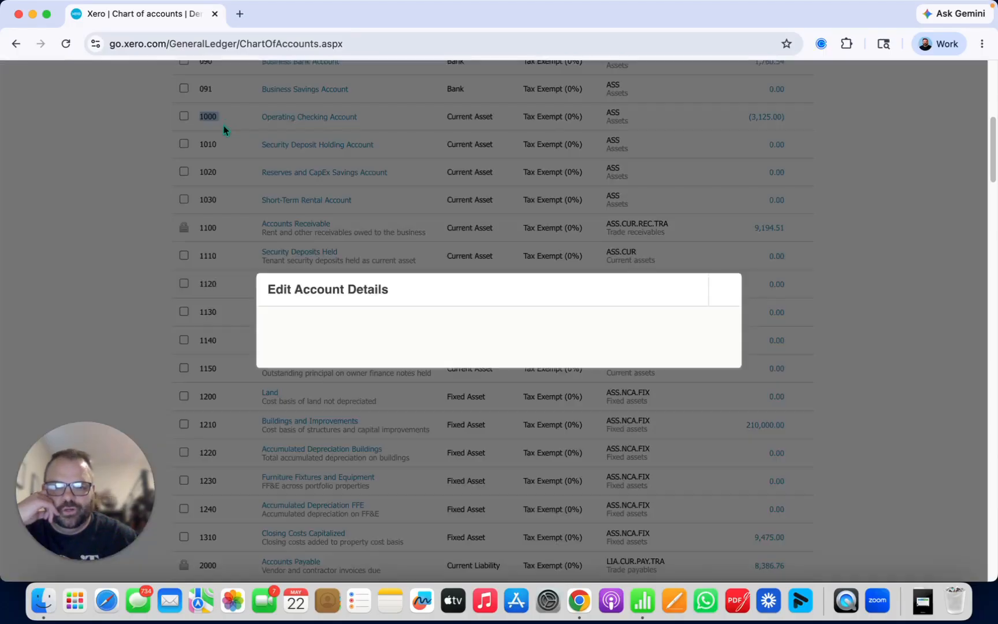
click(719, 160)
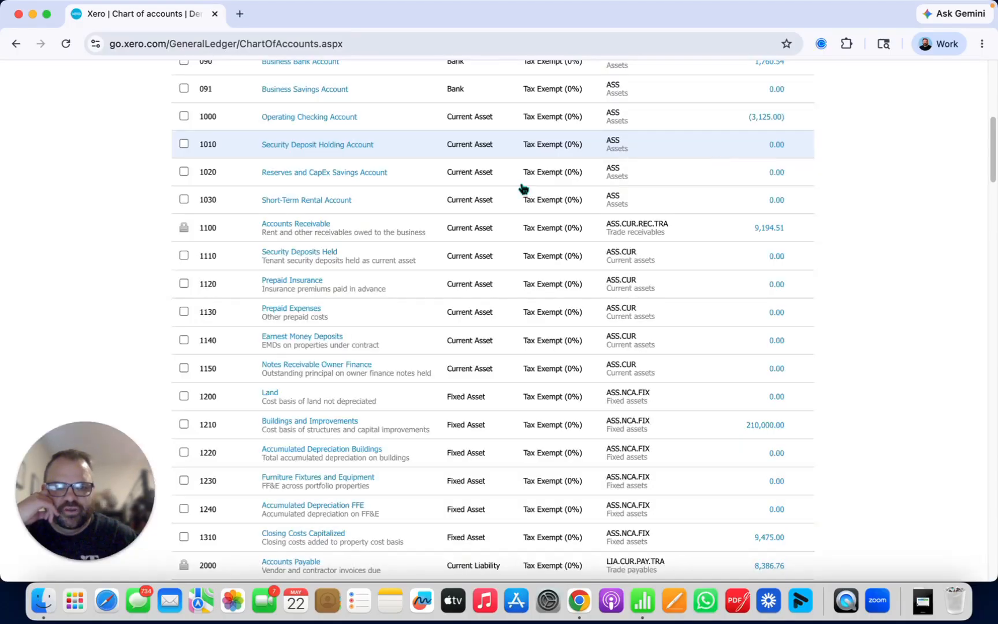
Step: Look through the asset, liability and equity accounts in the chart of accounts, comparing their codes, descriptions, types and report codes
scroll(86, 245, down, 4)
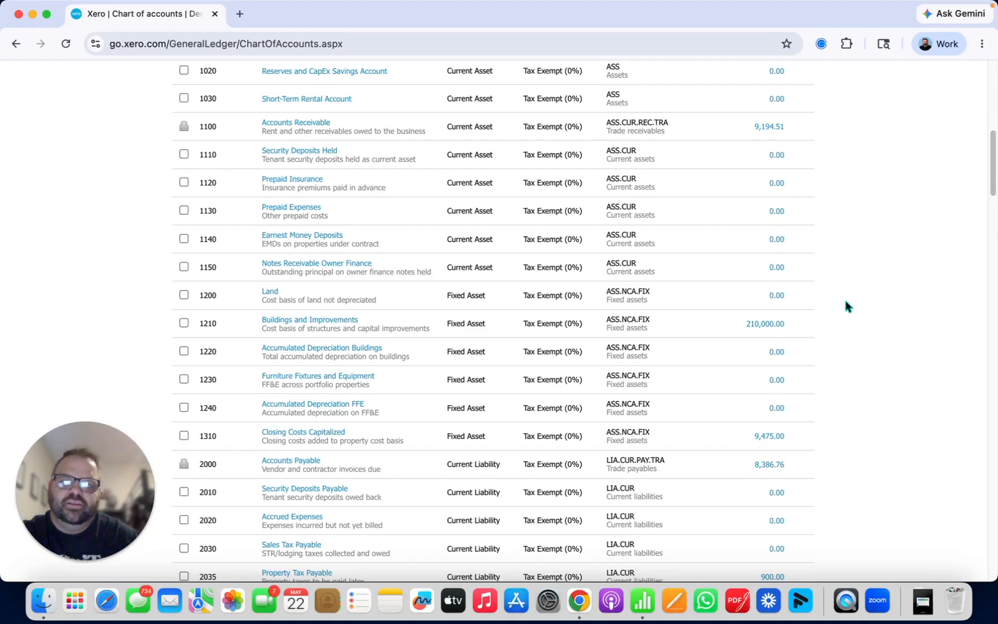
scroll(845, 306, up, 2)
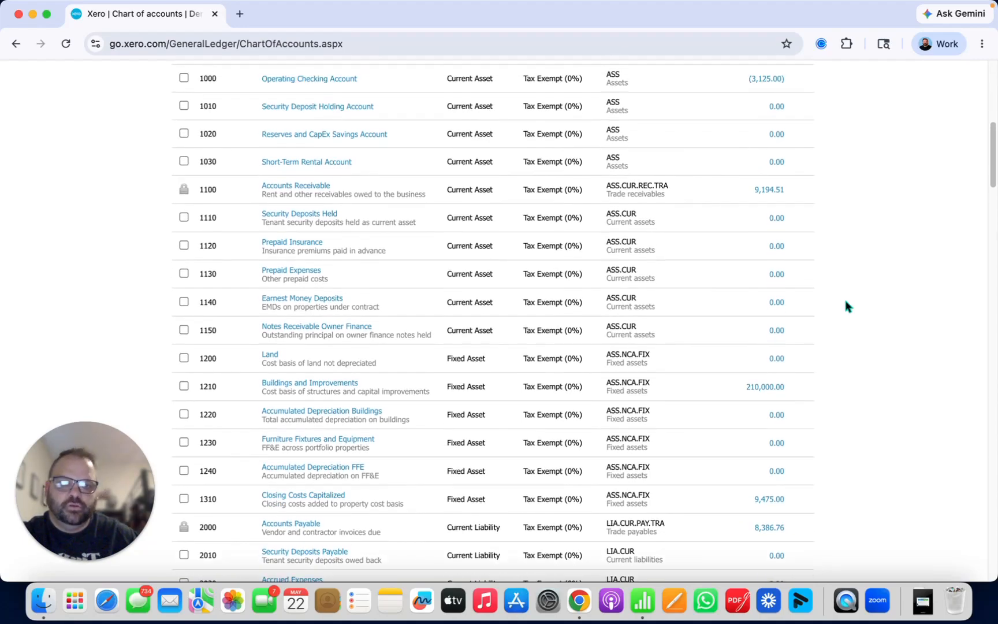
scroll(845, 306, up, 1)
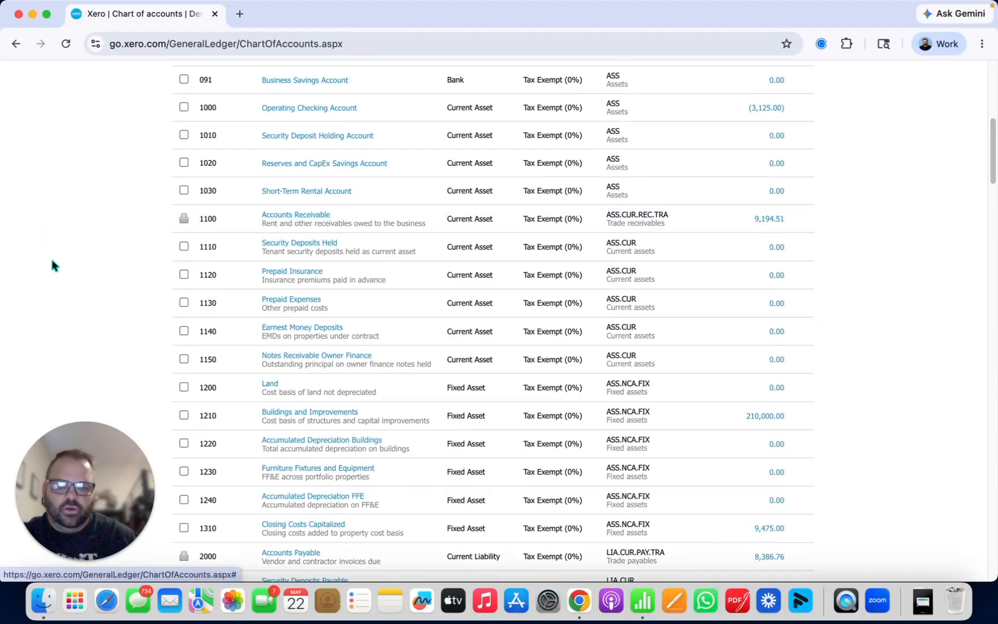
scroll(51, 265, down, 4)
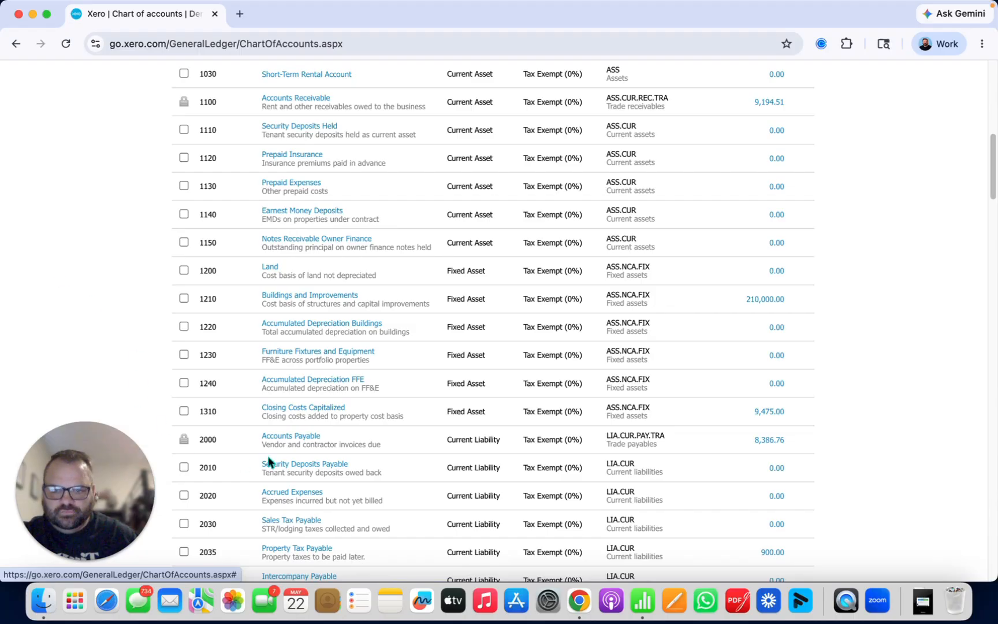
scroll(114, 314, down, 10)
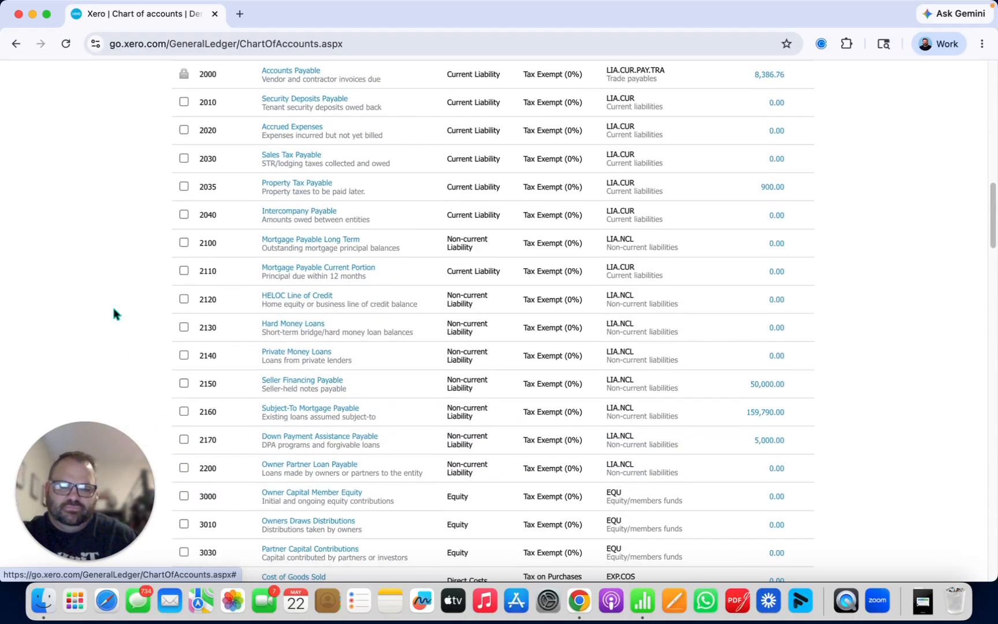
scroll(113, 313, up, 12)
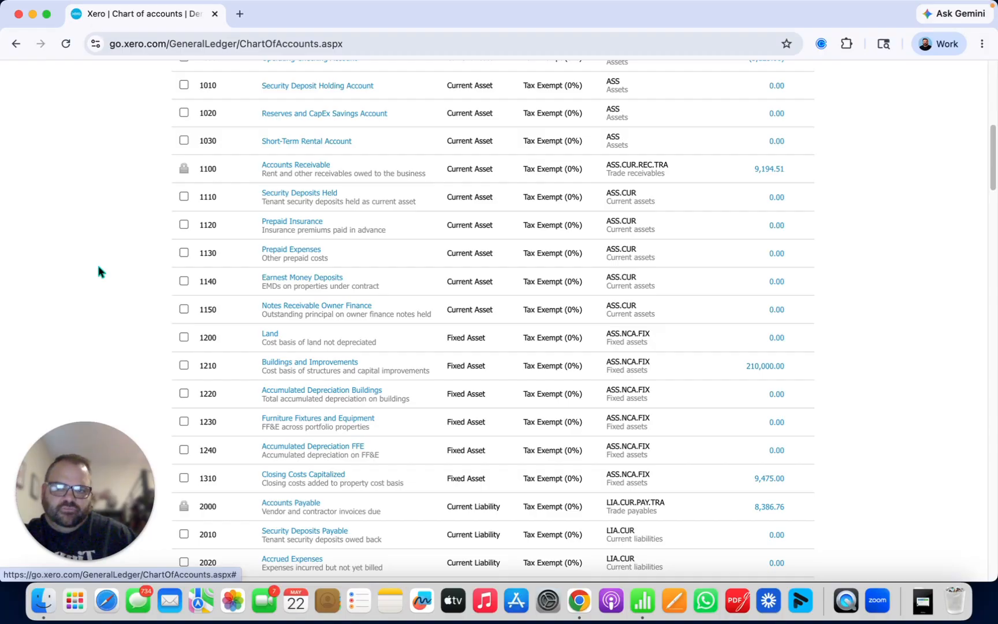
scroll(31, 312, up, 1)
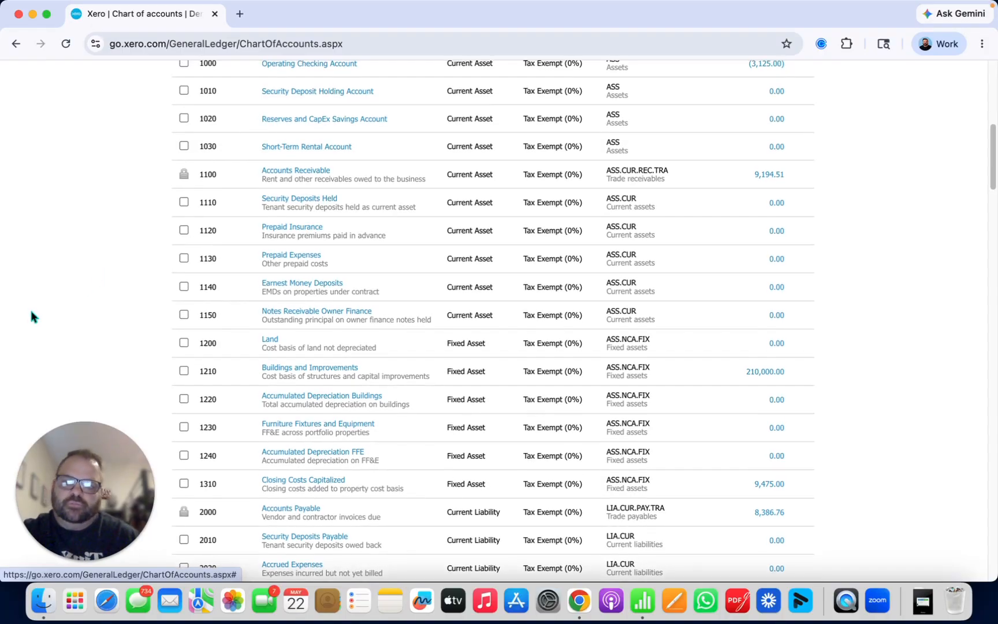
scroll(31, 315, down, 1)
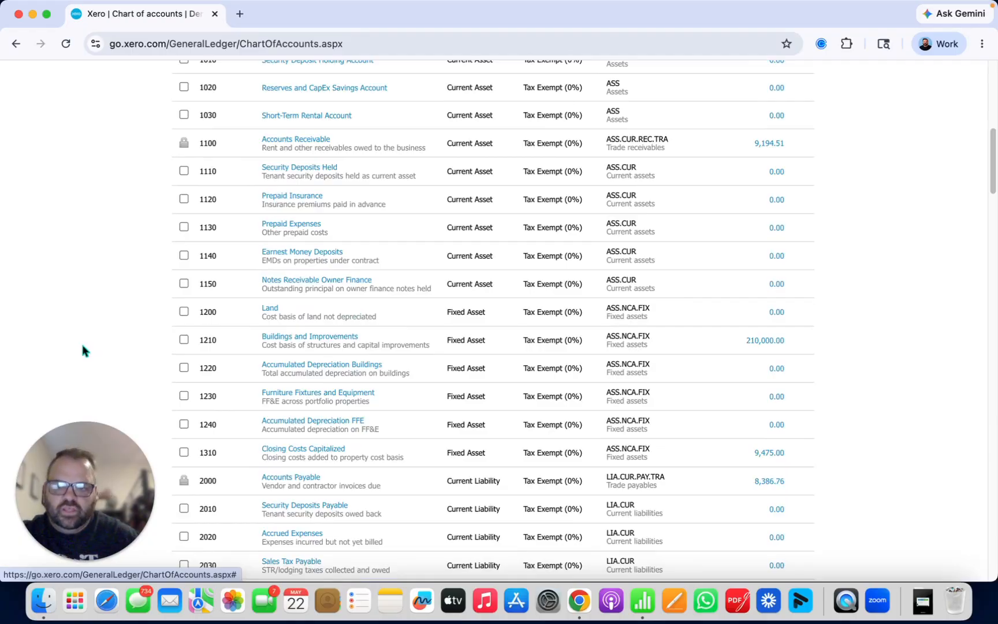
scroll(82, 351, down, 5)
scroll(83, 346, up, 14)
scroll(83, 348, down, 2)
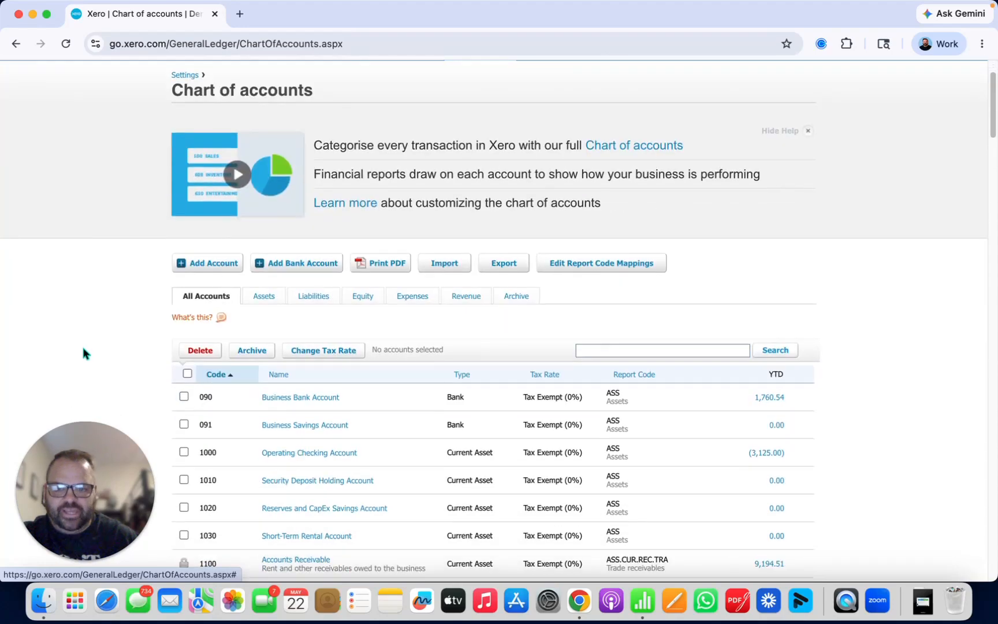
scroll(84, 364, down, 6)
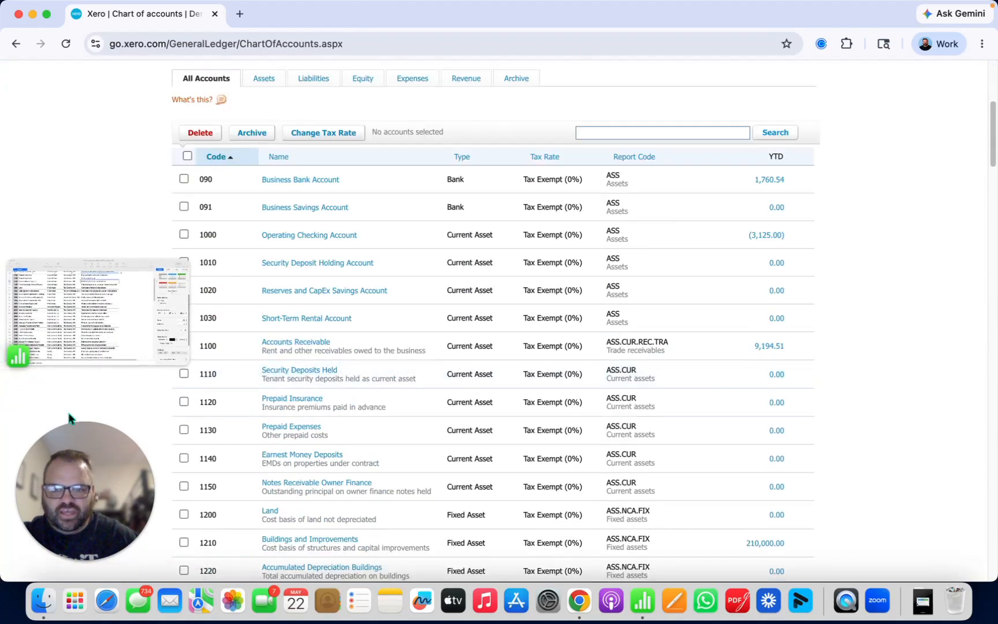
scroll(374, 455, down, 7)
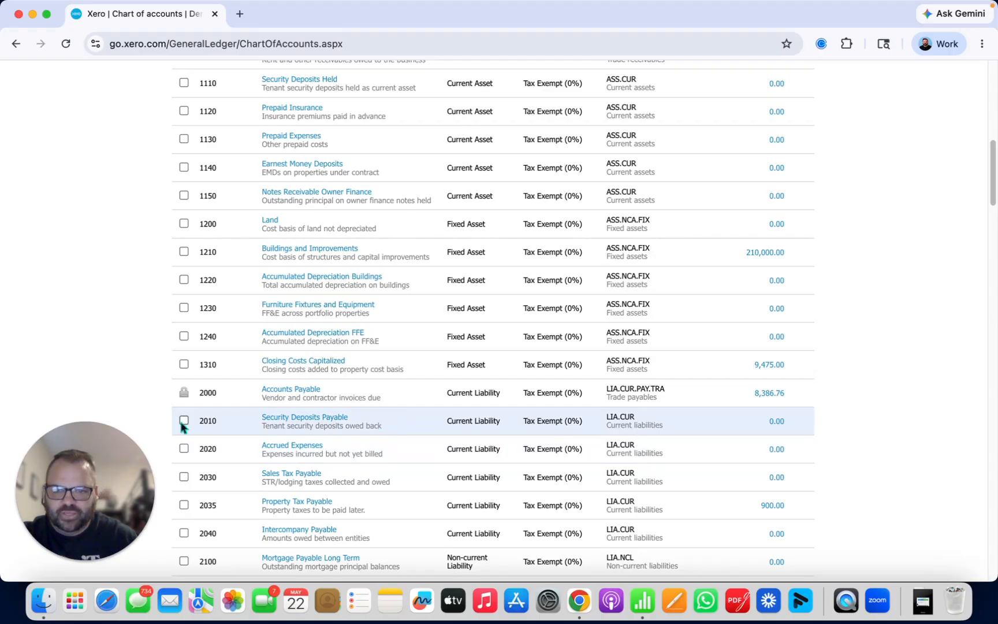
scroll(181, 427, up, 15)
click(228, 341)
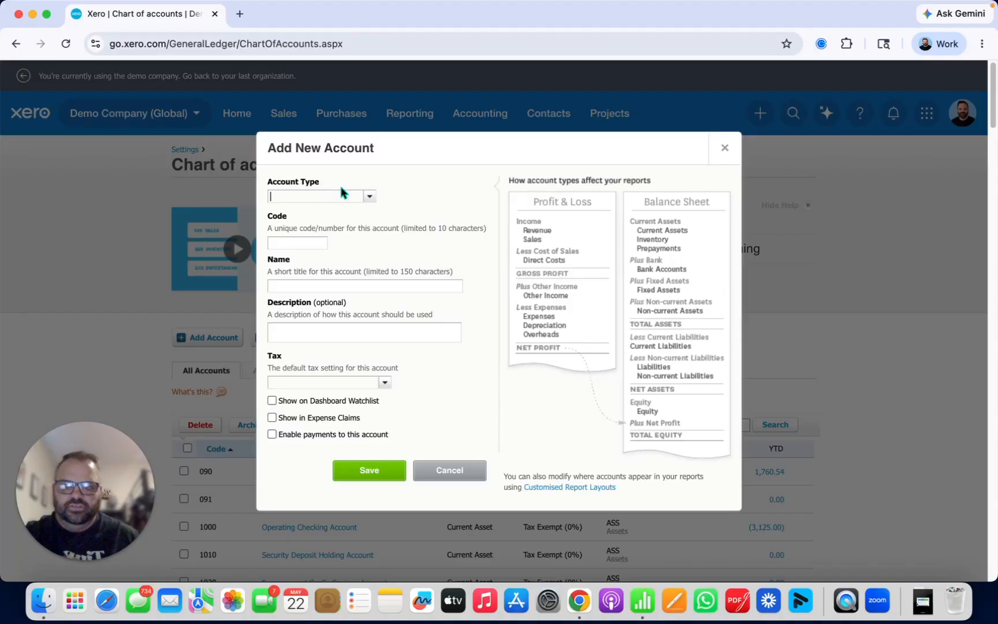
click(371, 196)
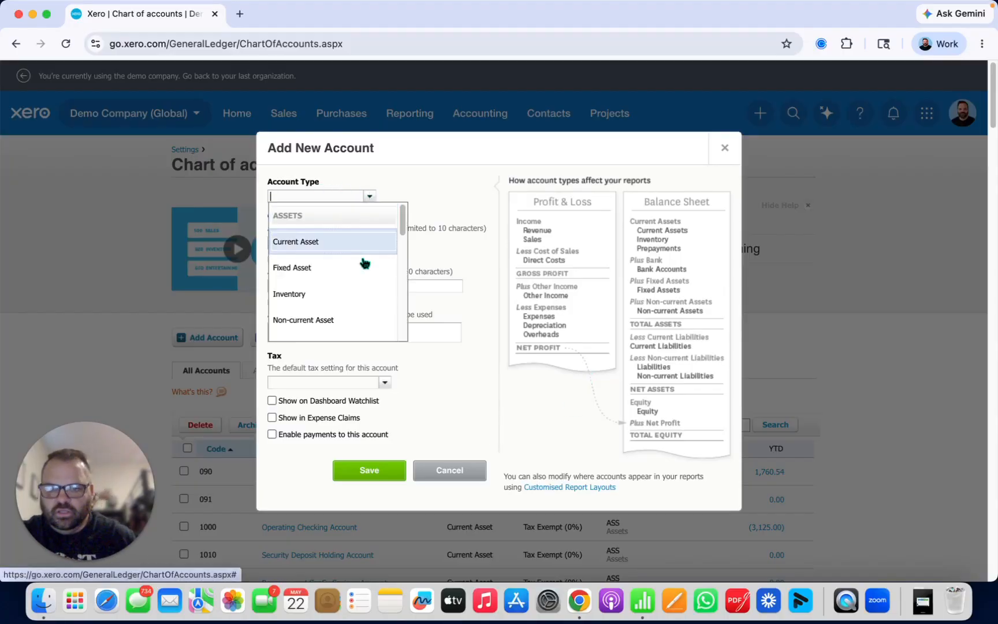
click(461, 471)
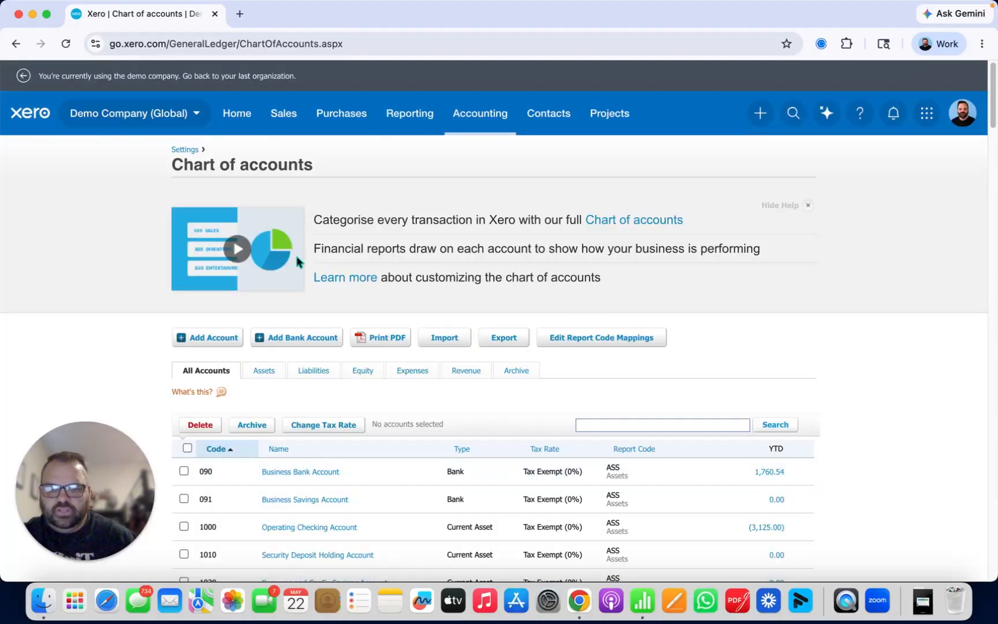
Step: Start a new account in the chart of accounts and set its account type to Liability
scroll(55, 301, down, 8)
scroll(101, 294, down, 3)
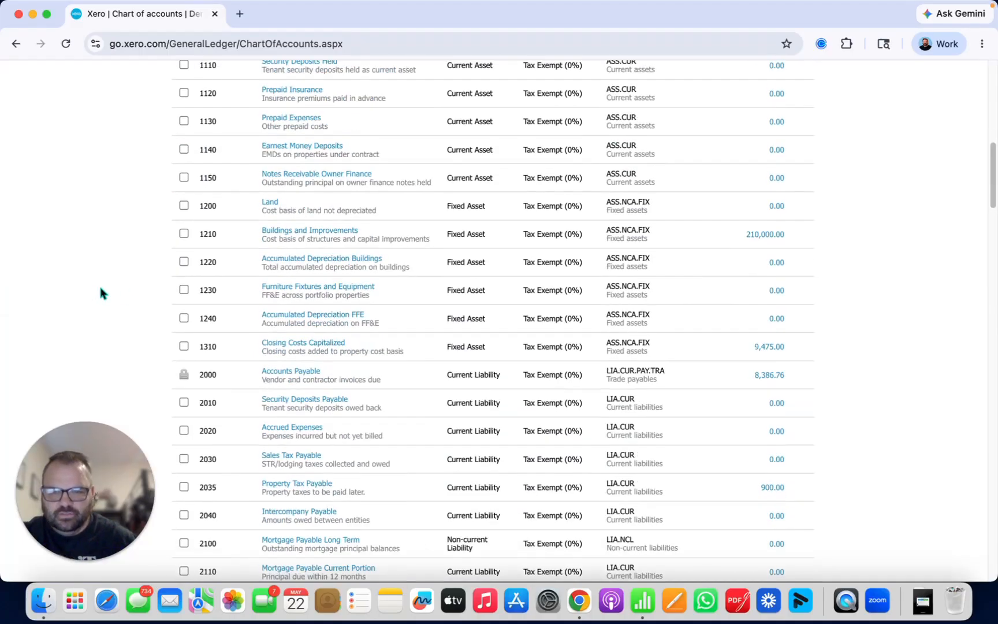
scroll(100, 293, up, 10)
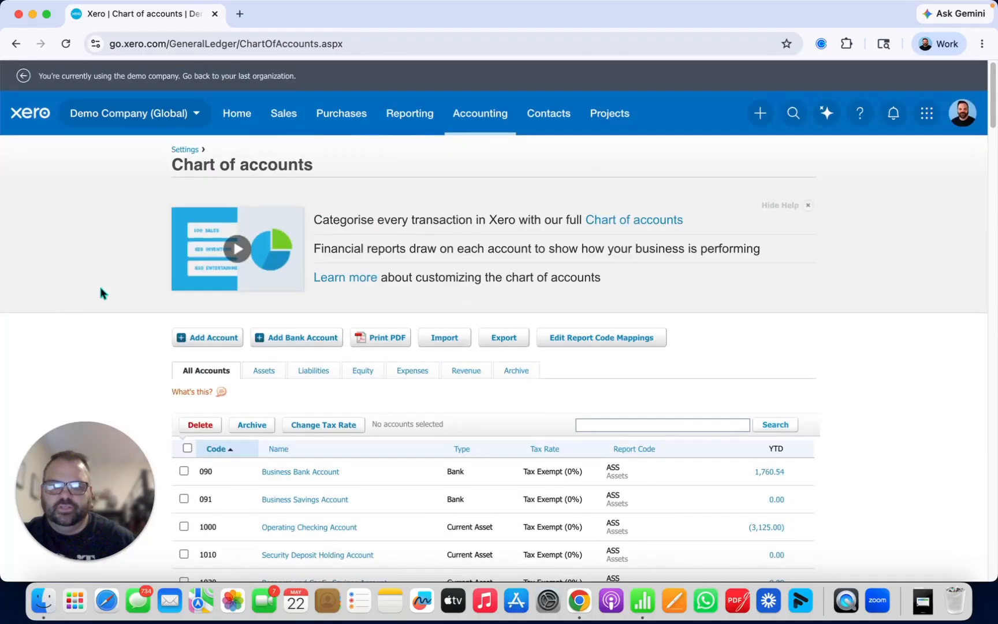
click(208, 337)
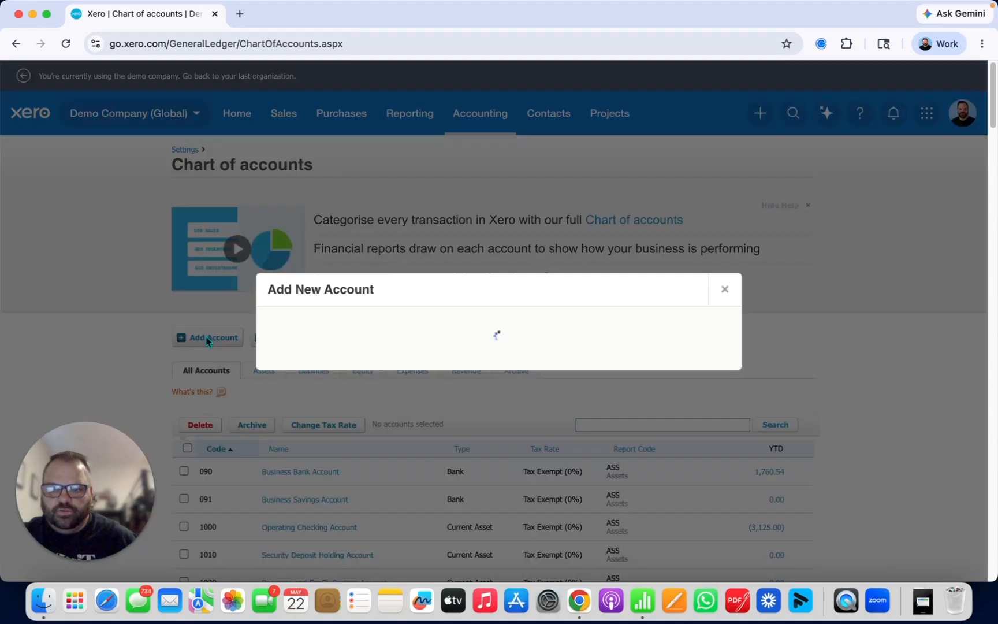
click(371, 198)
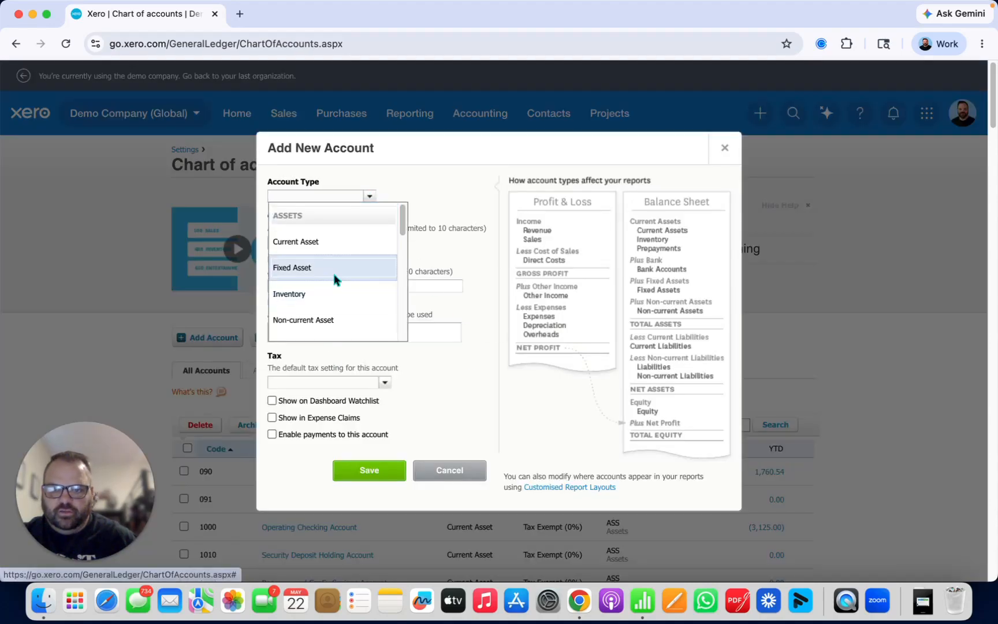
scroll(335, 278, down, 2)
scroll(336, 278, down, 3)
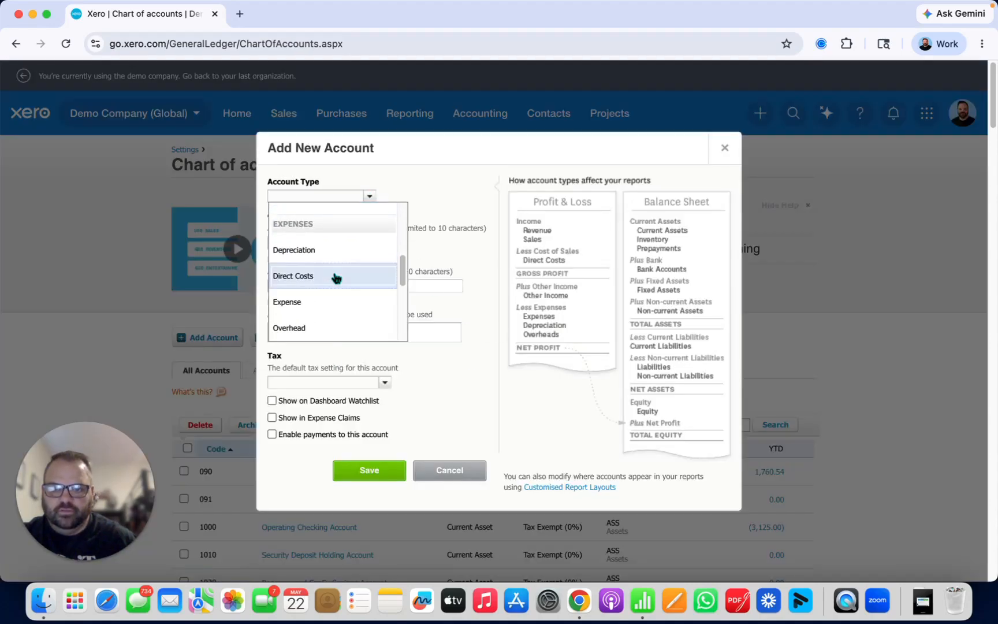
scroll(337, 279, up, 4)
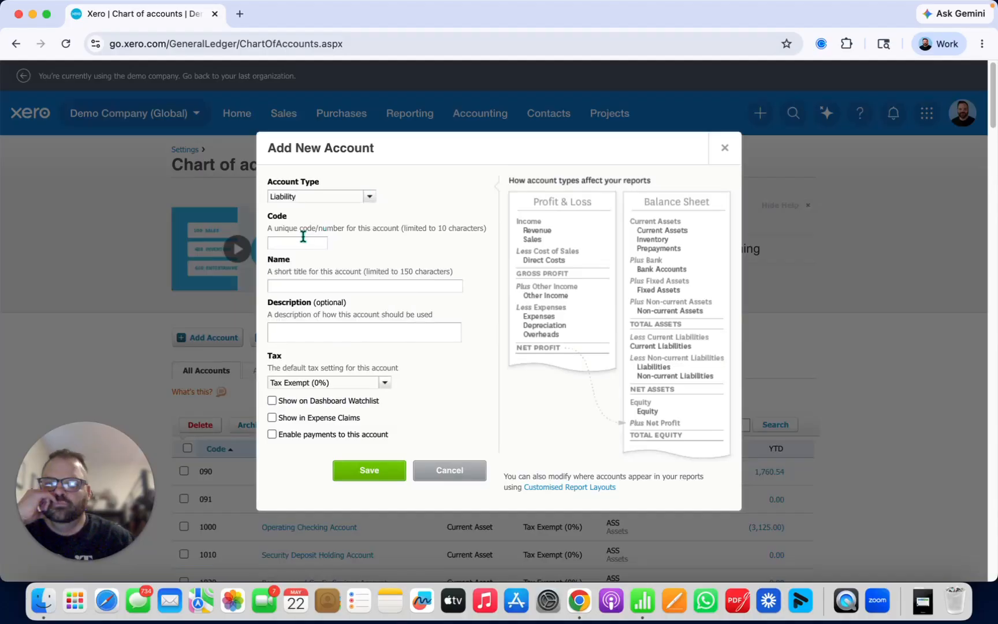
click(302, 240)
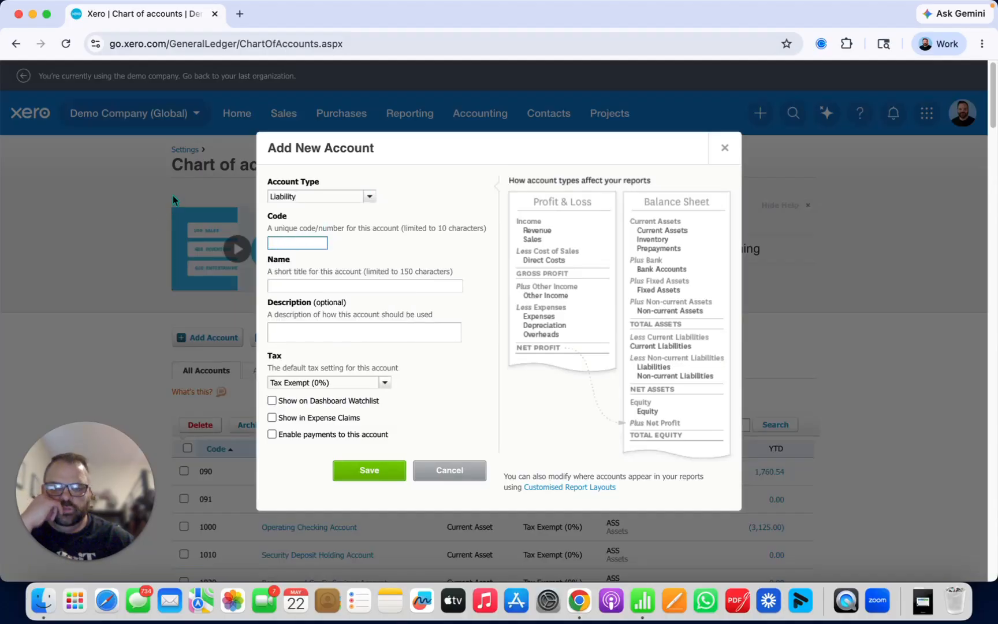
Step: Try 2120 as the new account's code and replace it with 2125
text(2120)
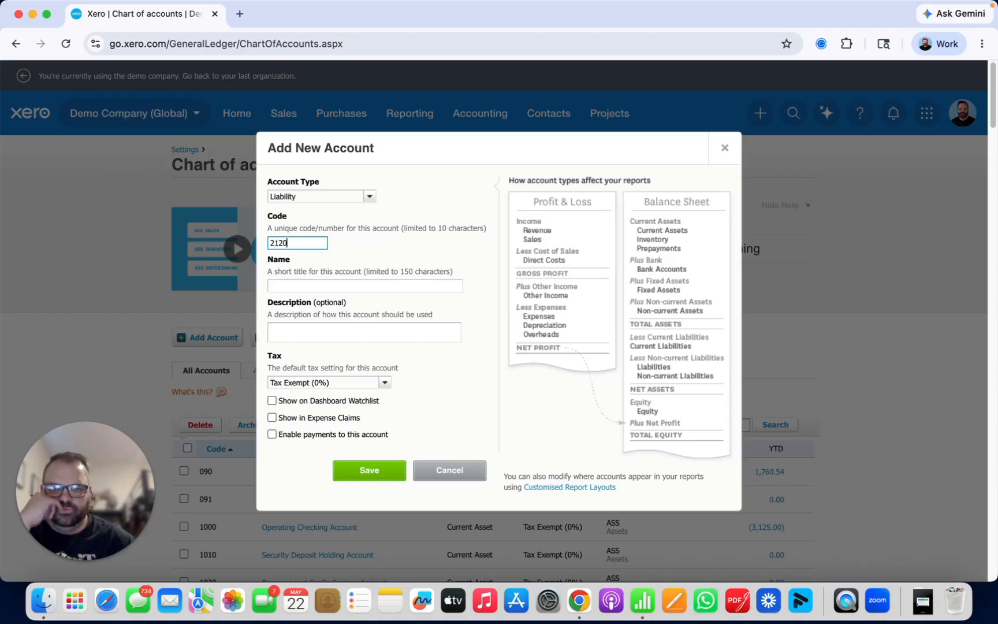
click(345, 283)
double_click(299, 243)
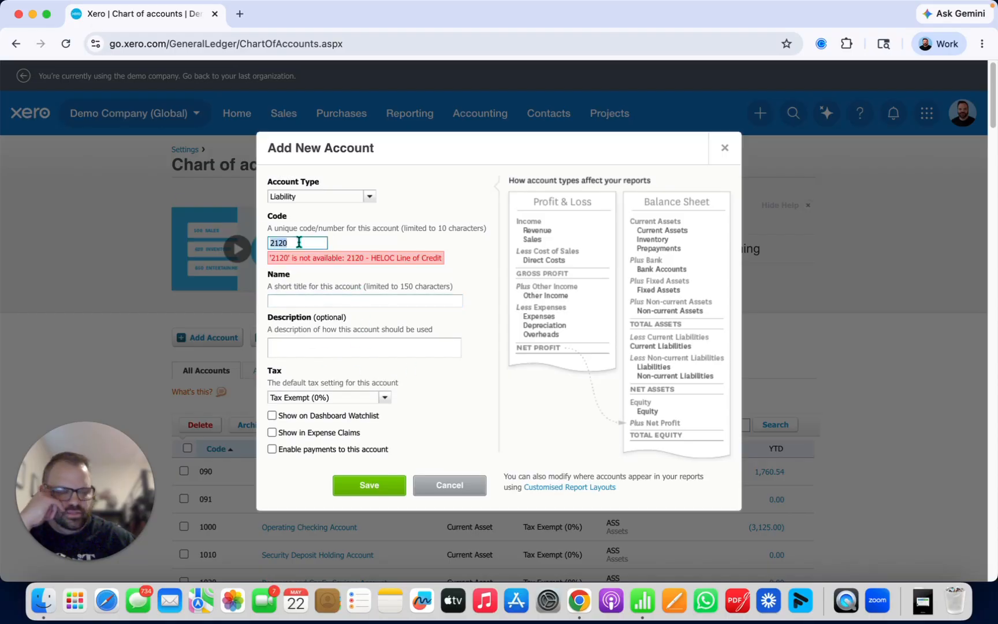
text(212)
Step: Name the account Security Deposits Payable and describe it as "Liability account for security deposits held"
click(387, 299)
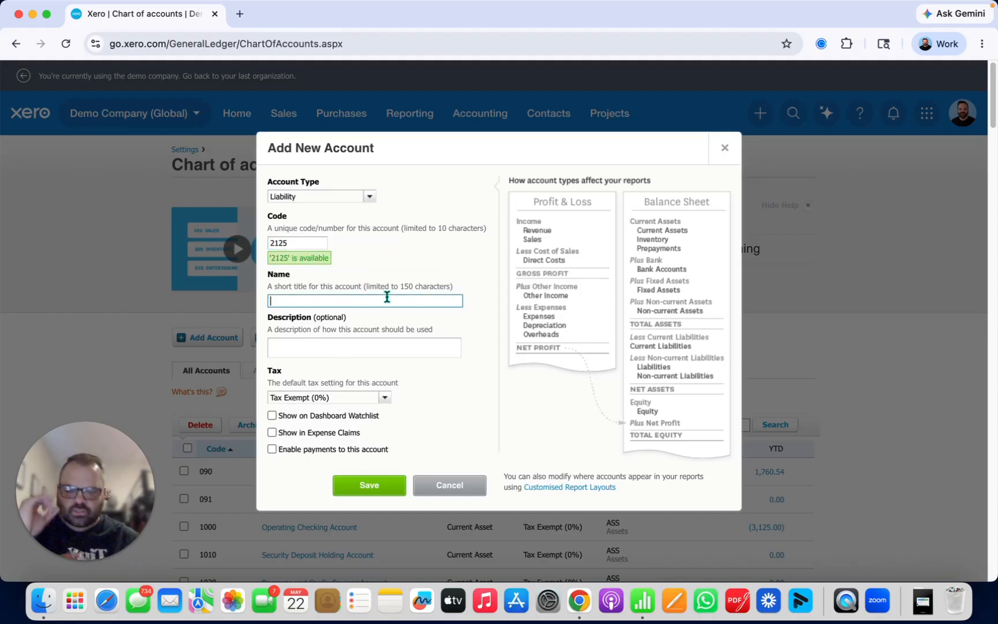
text(Security Deposits Payable)
key(Tab)
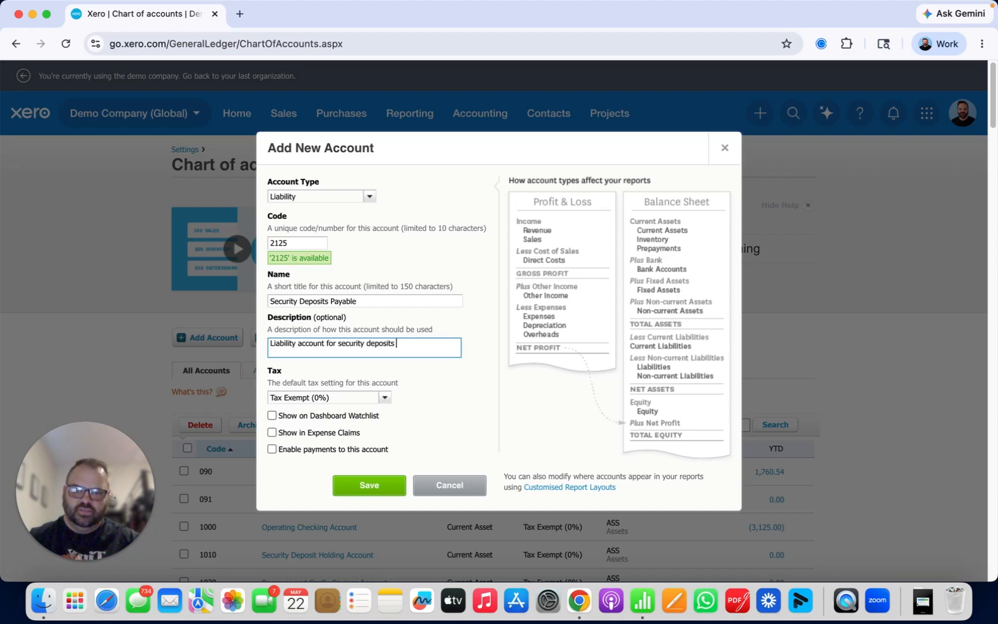
text(d)
key(Tab)
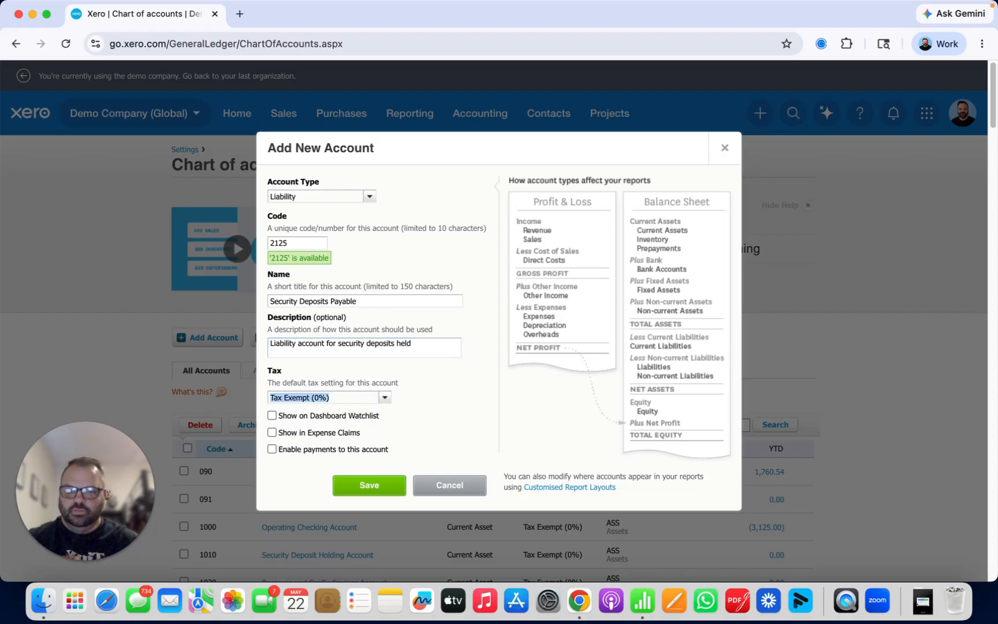
Step: Keep the tax setting at Tax Exempt (0%) and save the new liability account under the name Security Deposits Payable Again
click(385, 398)
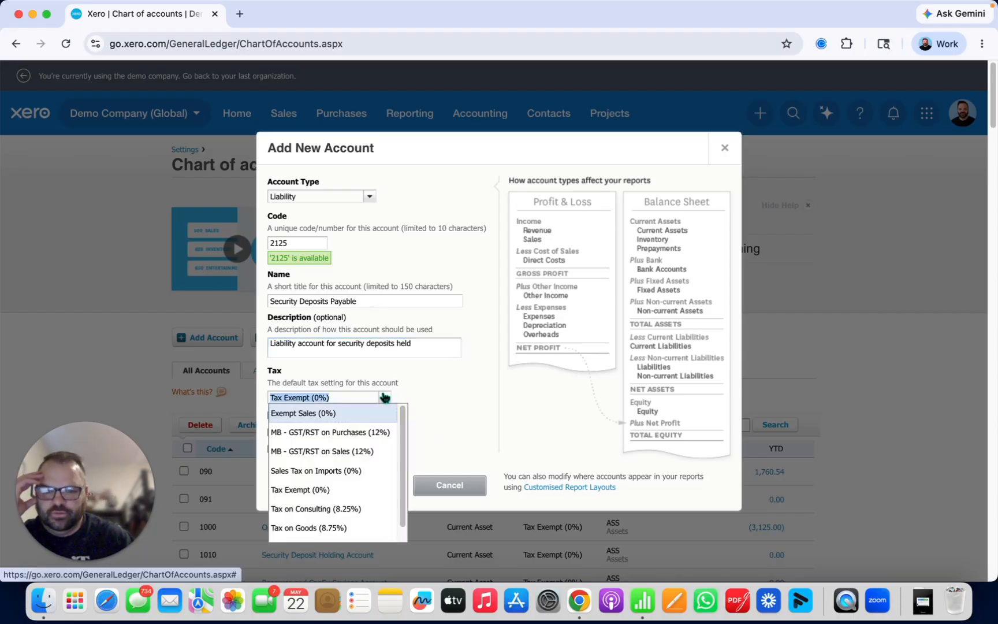
click(385, 397)
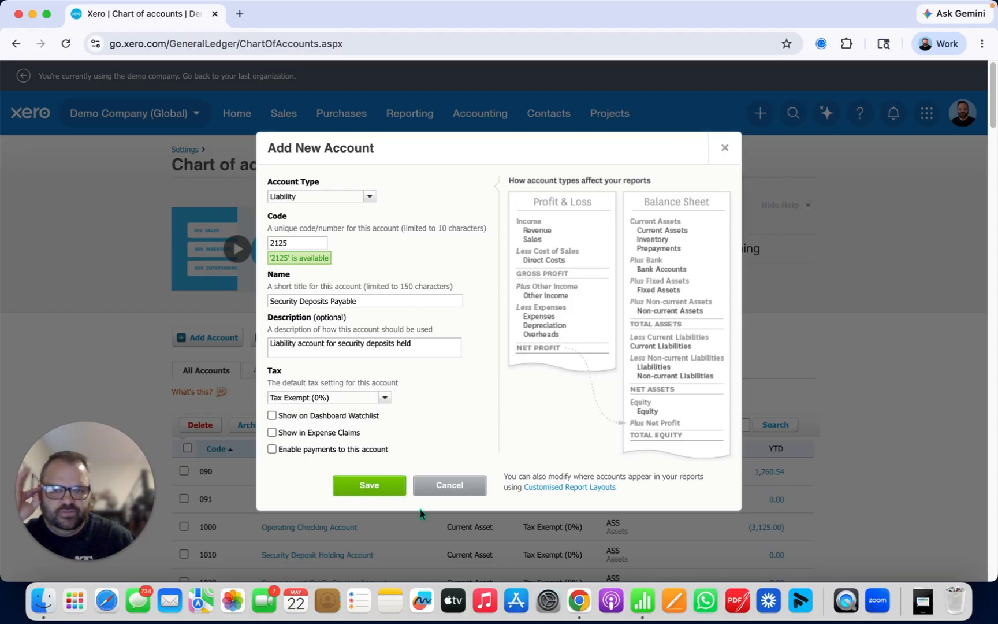
click(389, 486)
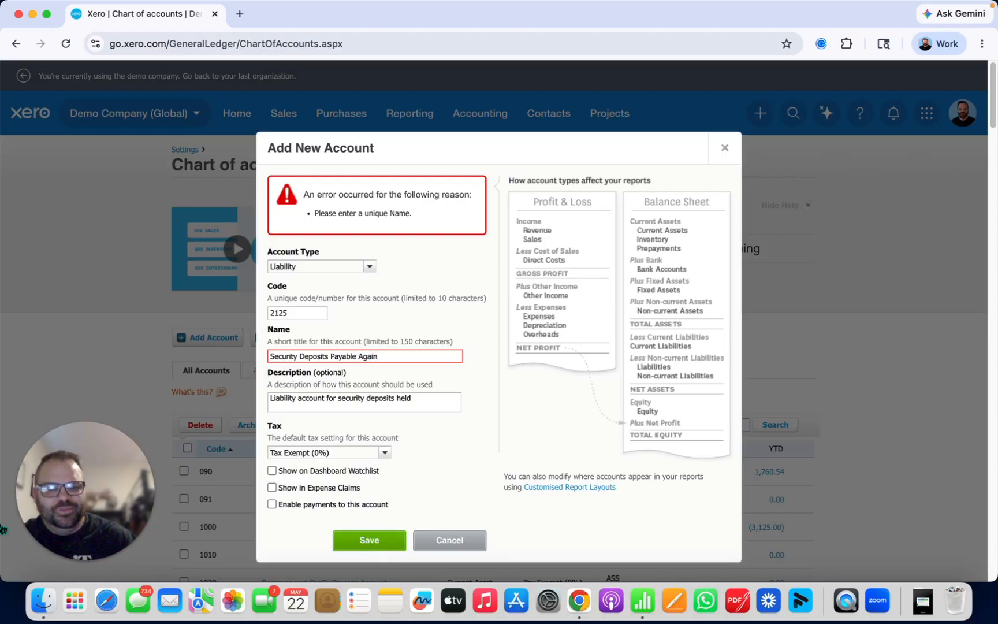
scroll(212, 371, down, 16)
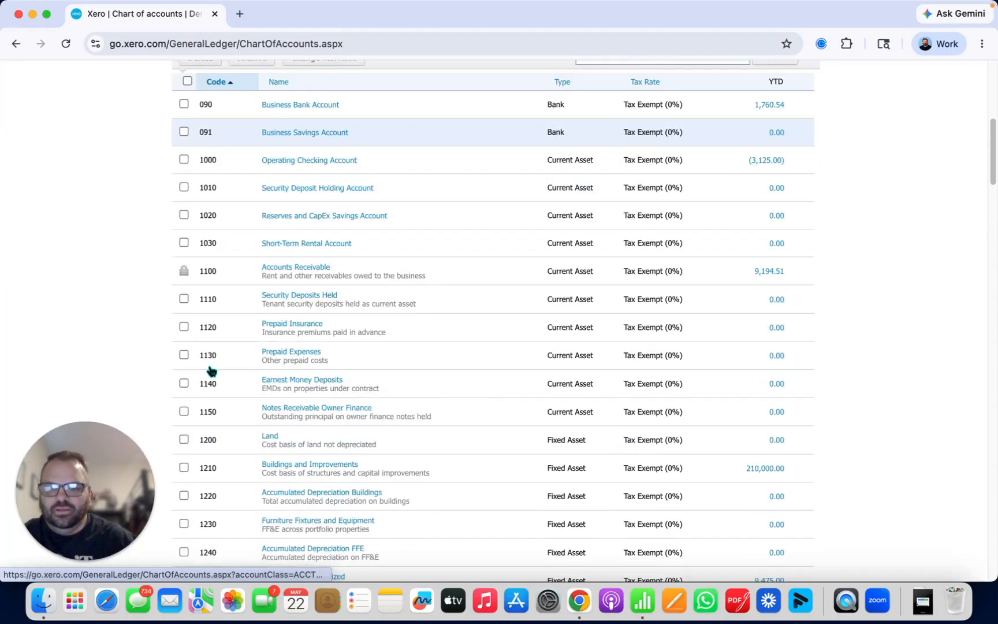
Step: Search the chart of accounts for account code 2125
scroll(218, 364, up, 16)
click(643, 472)
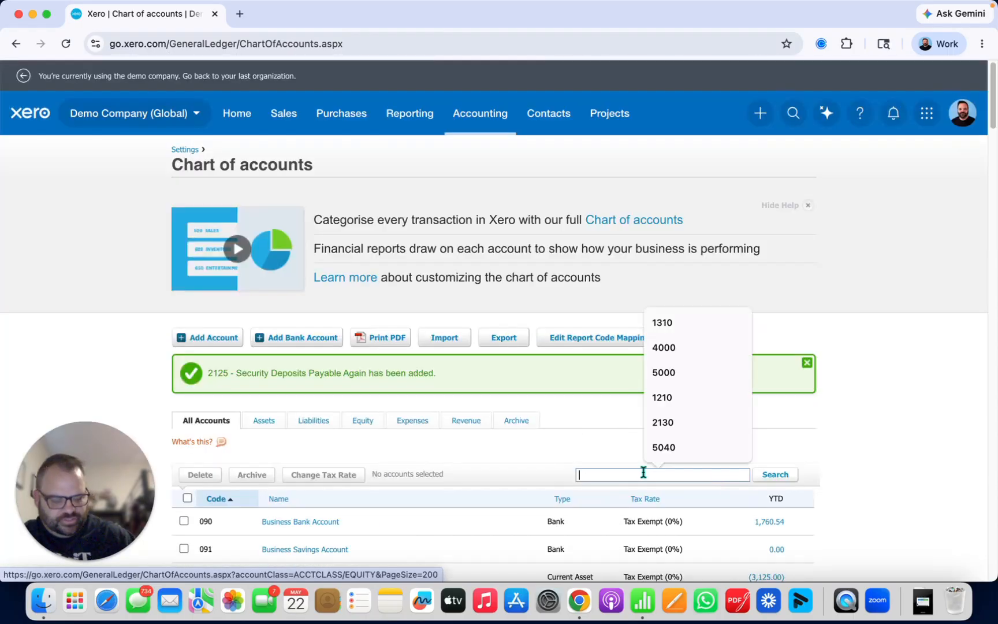
text(2125)
key(Return)
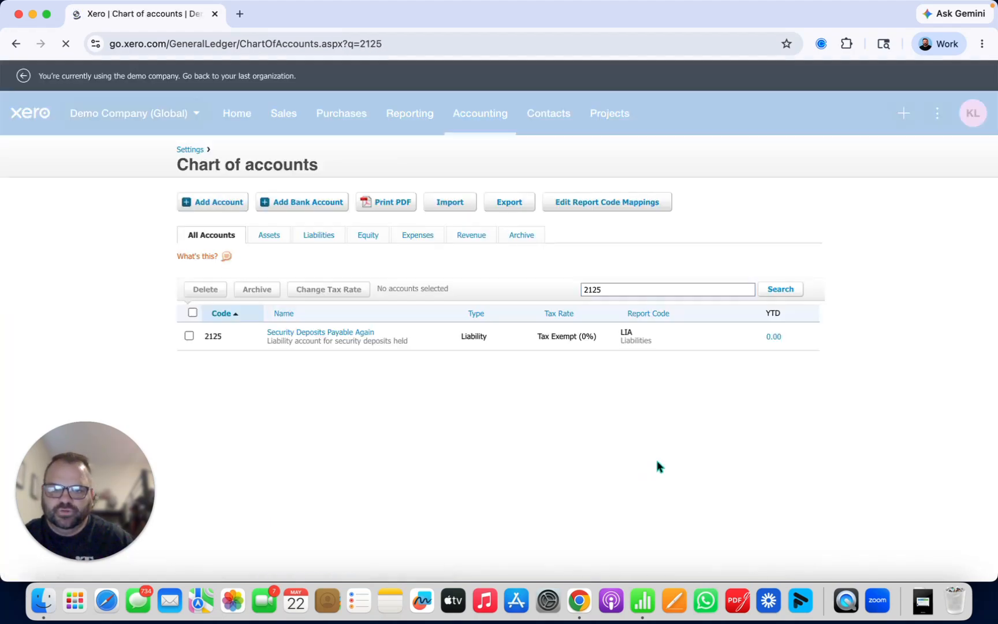
Step: Delete account 2125, Security Deposits Payable Again, from the chart of accounts
click(189, 471)
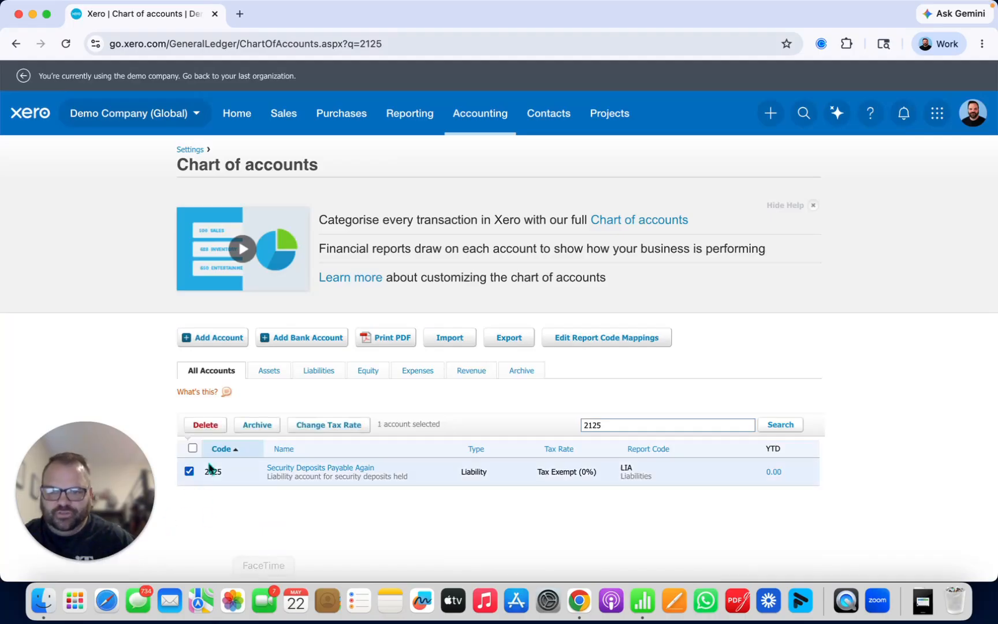
click(206, 425)
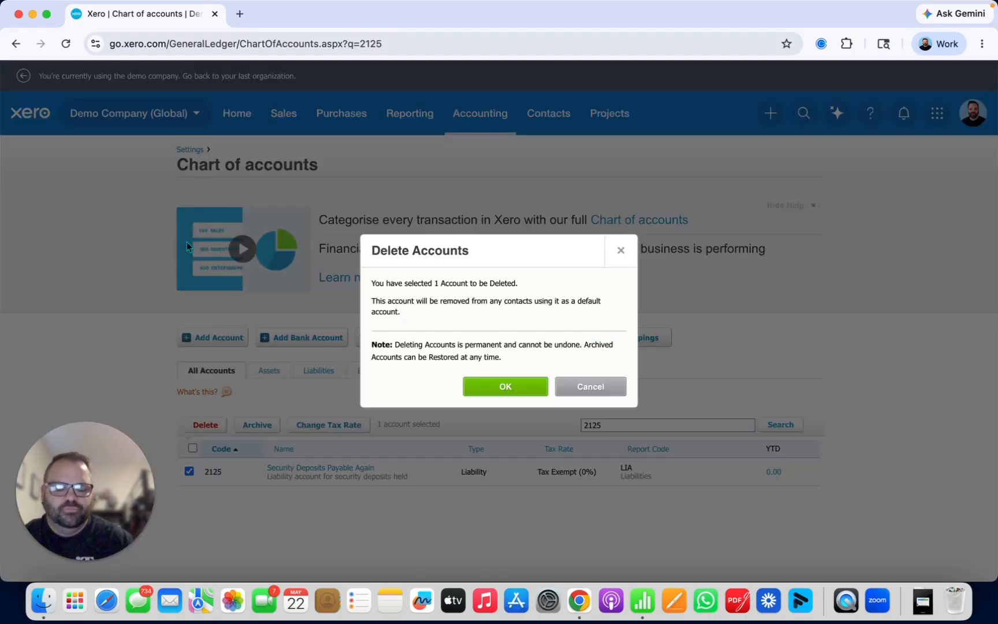
click(508, 386)
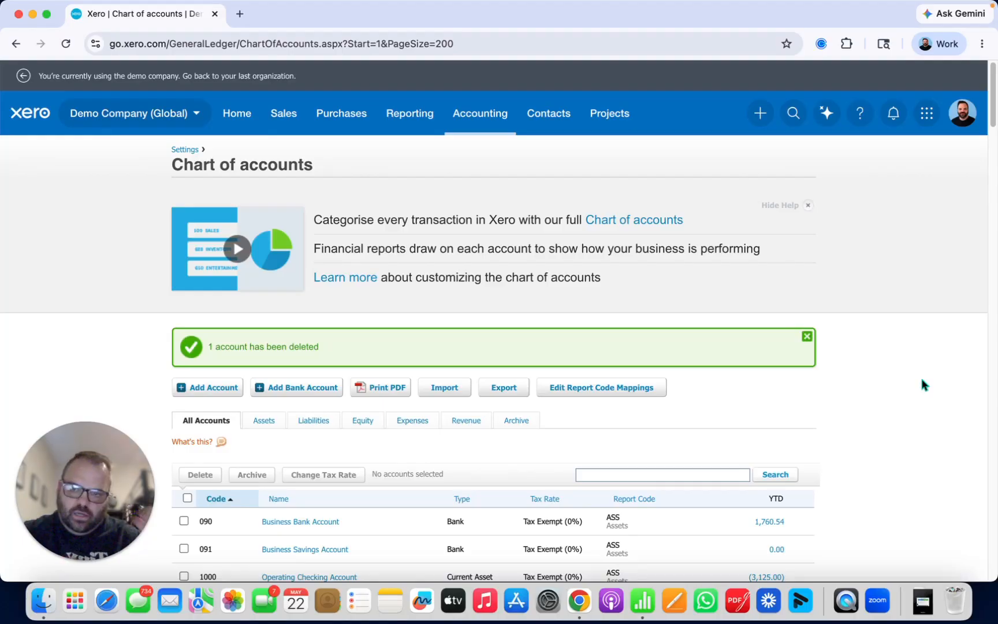
mouse_move(100, 493)
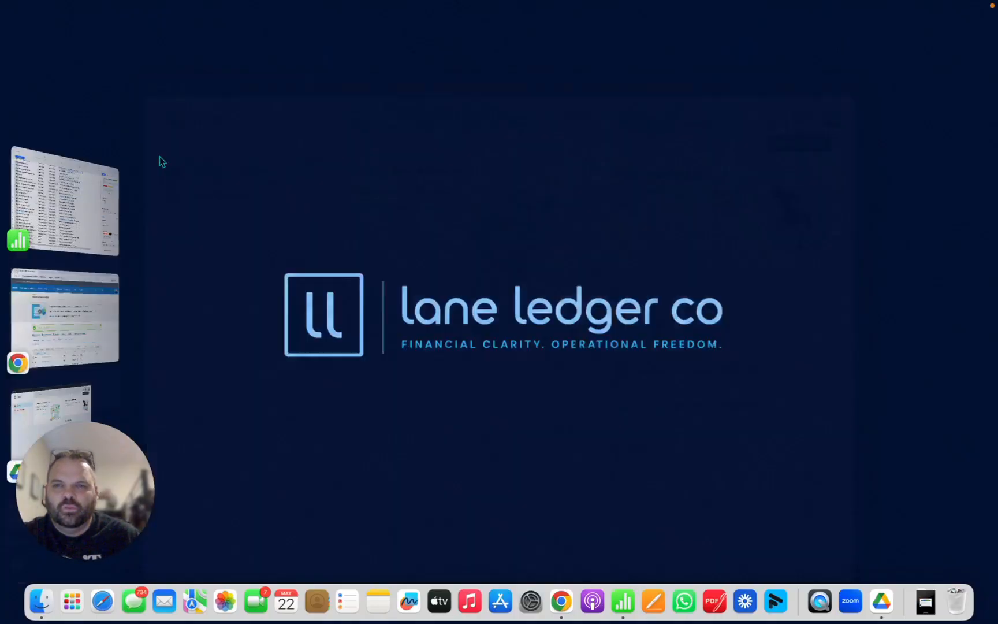
drag(86, 490, 526, 143)
click(495, 215)
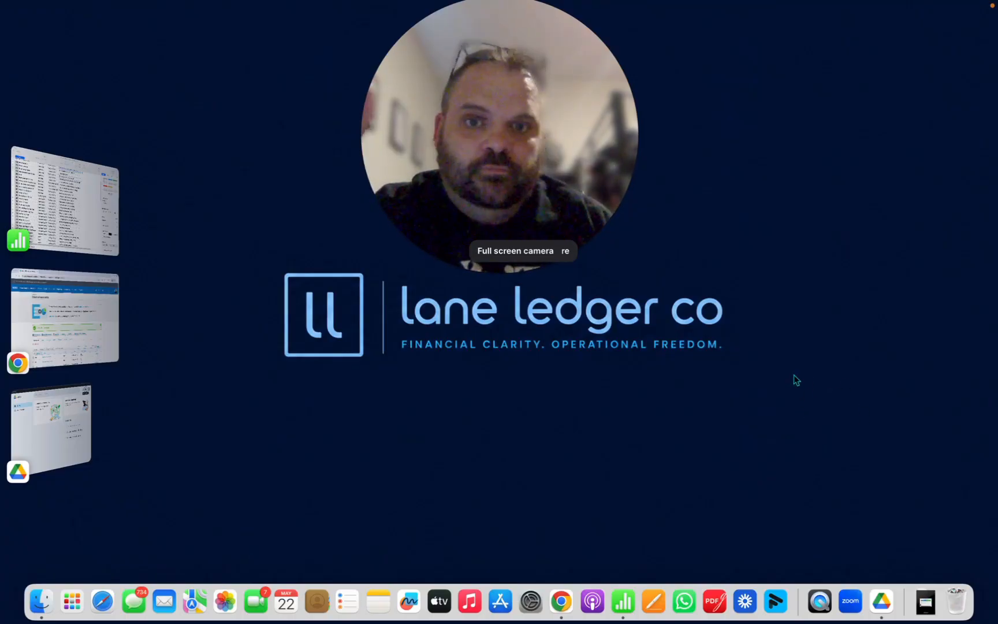
mouse_move(624, 225)
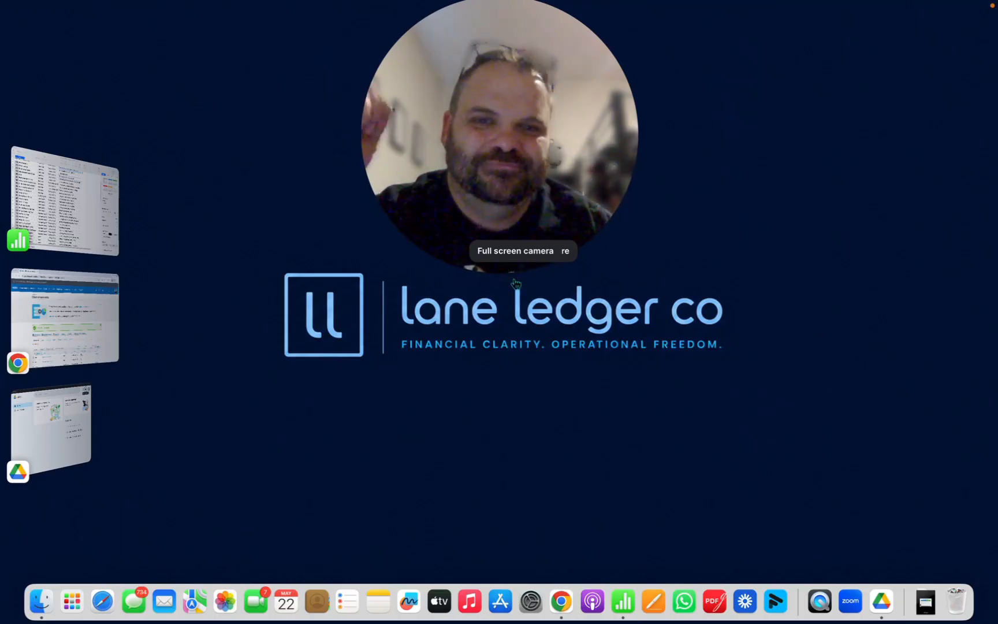